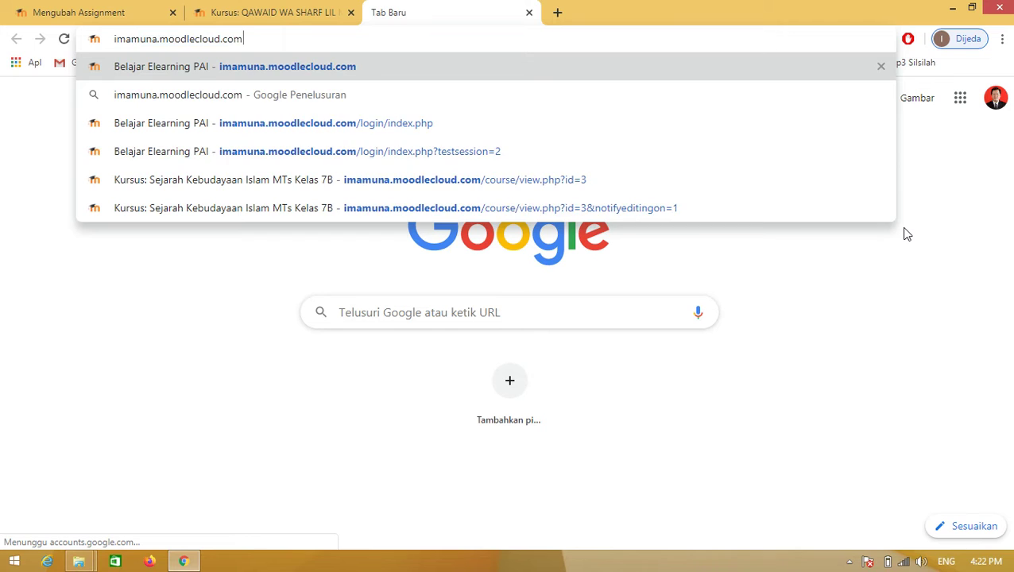
Open the site imamuna.moodlecloud.com and log in with the prefilled credentials
{"action": "key", "text": "Return"}
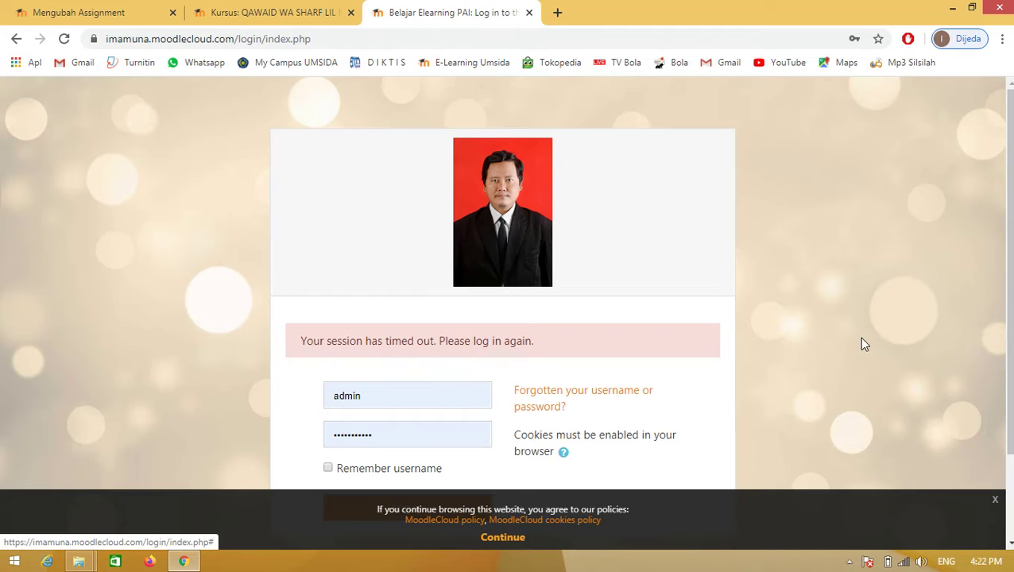
{"action": "scroll", "coordinate": [874, 286], "scroll_direction": "down", "scroll_amount": 2}
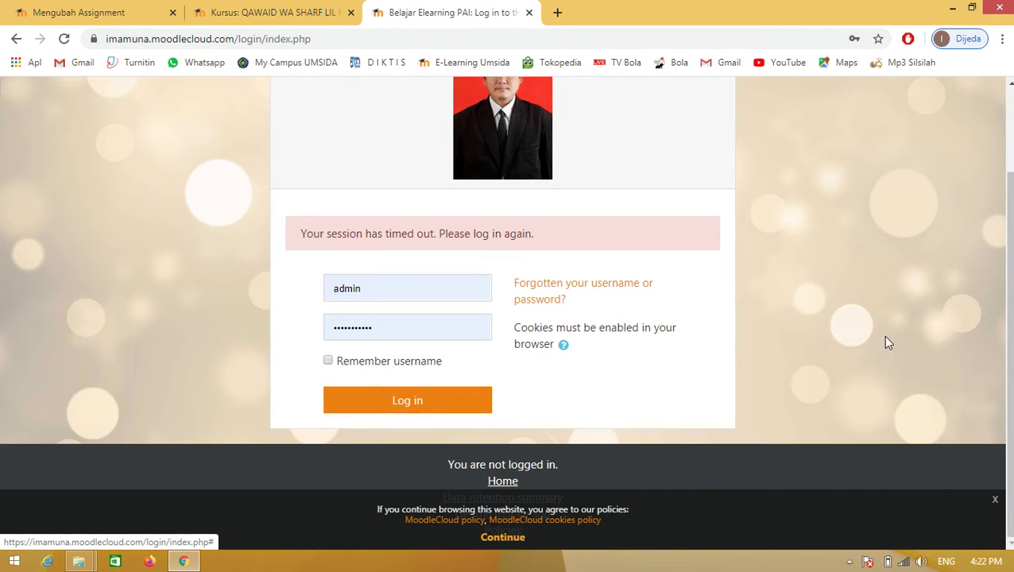
{"action": "left_click", "coordinate": [443, 401]}
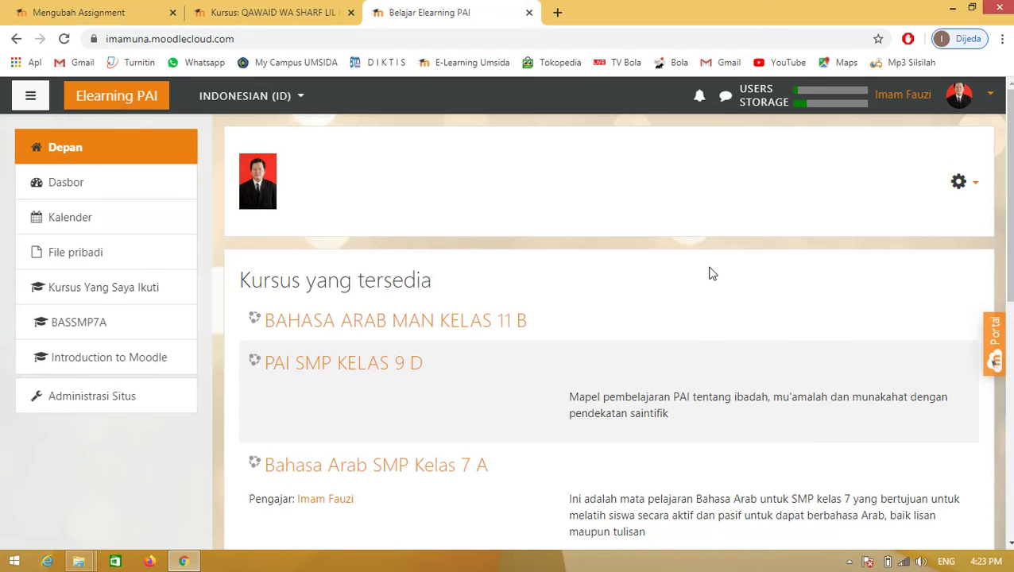
Open the course "Sejarah Kebudayaan Islam MTs Kelas 7B" and turn on its editing mode
{"action": "scroll", "coordinate": [712, 273], "scroll_direction": "down", "scroll_amount": 2}
{"action": "scroll", "coordinate": [747, 278], "scroll_direction": "down", "scroll_amount": 2}
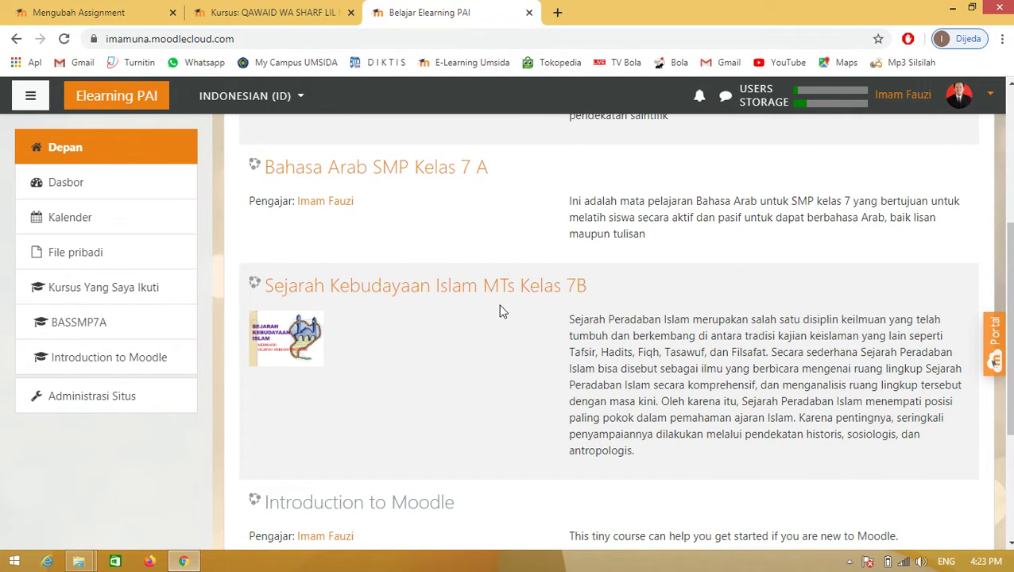
{"action": "left_click", "coordinate": [525, 293]}
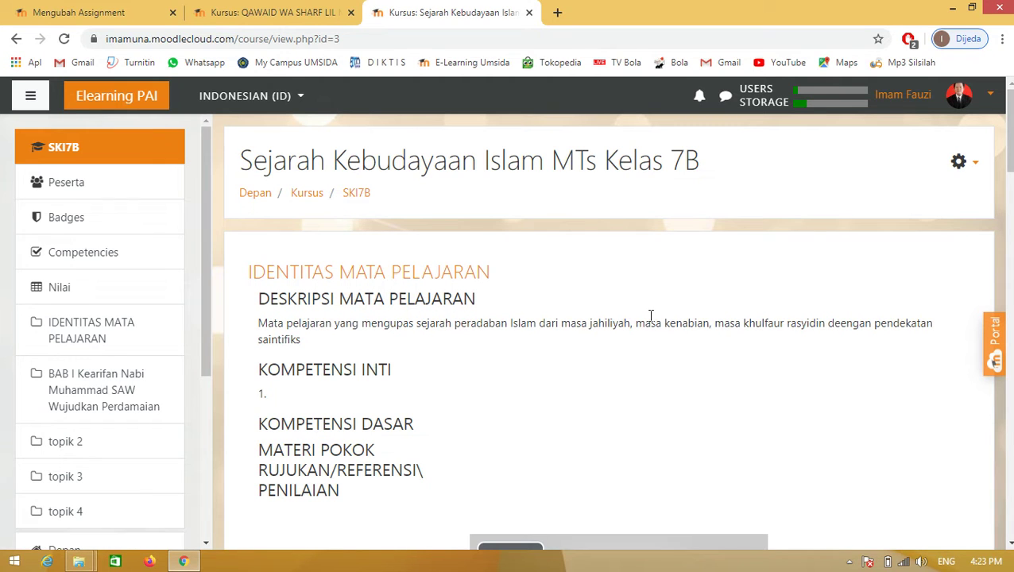
{"action": "left_click", "coordinate": [976, 173]}
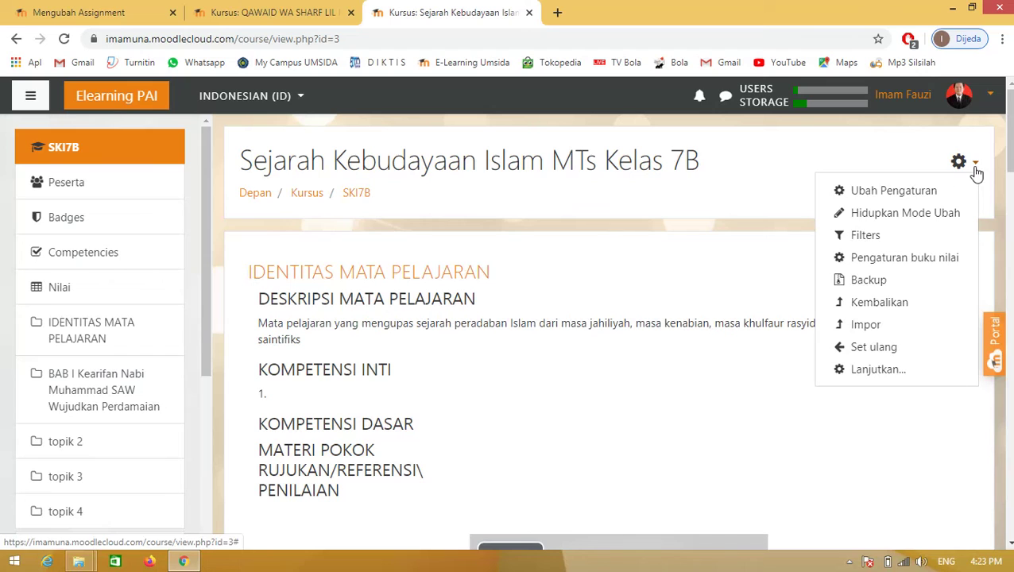
{"action": "left_click", "coordinate": [950, 220]}
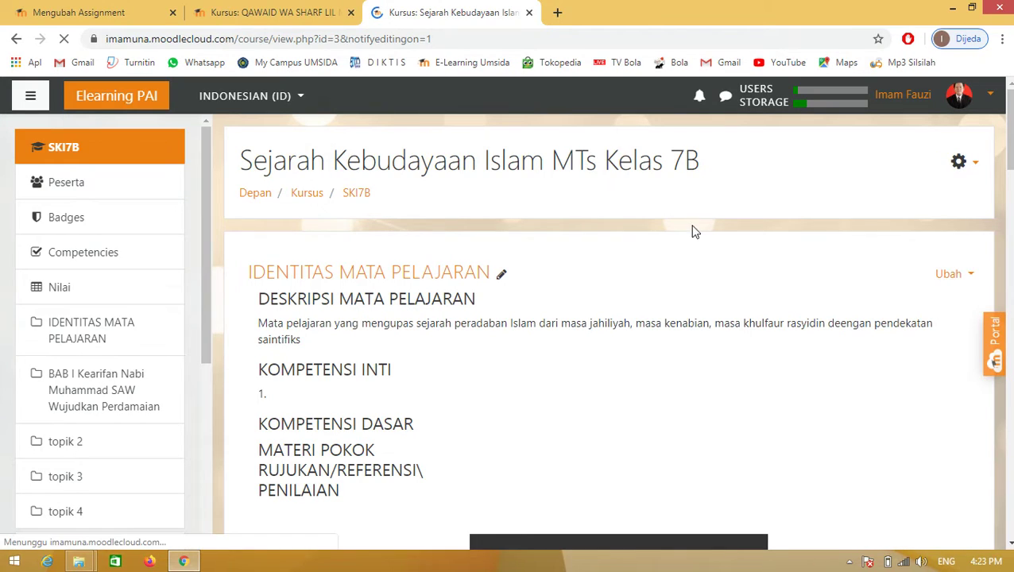
Add a new Assignment activity to the section "BAB I Kearifan Nabi Muhammad SAW Wujudkan Perdamaian"
{"action": "scroll", "coordinate": [715, 254], "scroll_direction": "down", "scroll_amount": 10}
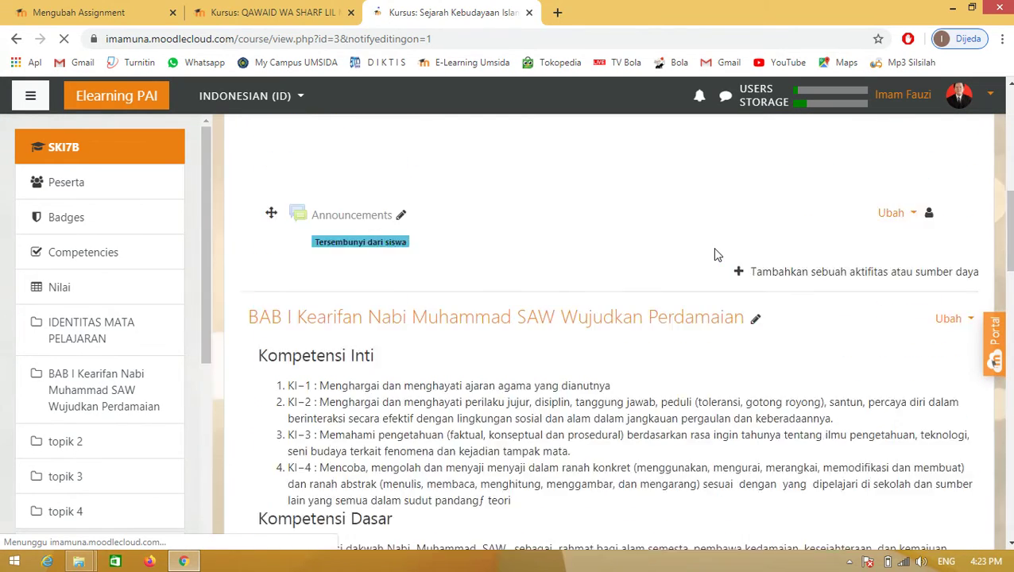
{"action": "scroll", "coordinate": [700, 263], "scroll_direction": "up", "scroll_amount": 2}
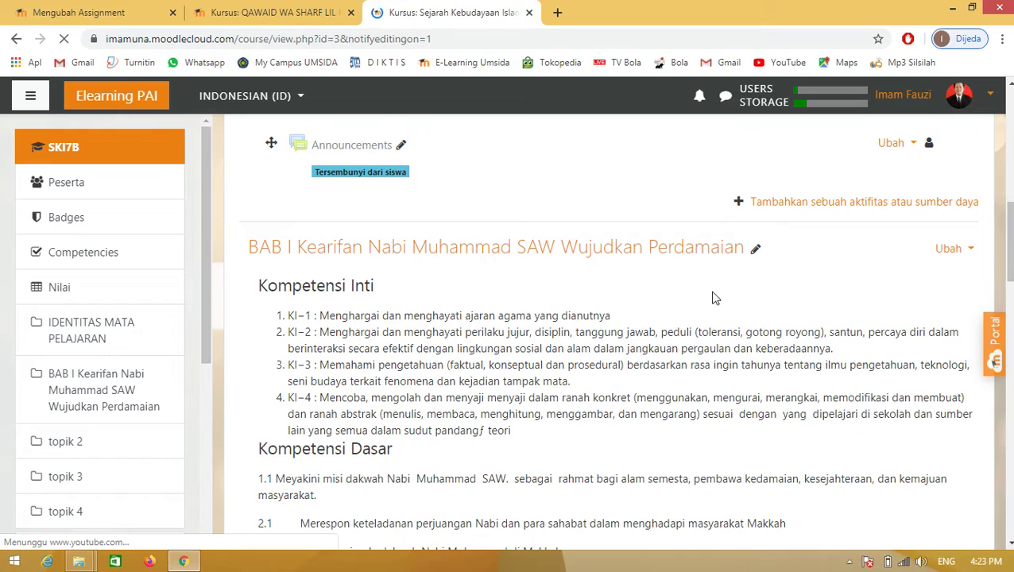
{"action": "scroll", "coordinate": [517, 294], "scroll_direction": "down", "scroll_amount": 7}
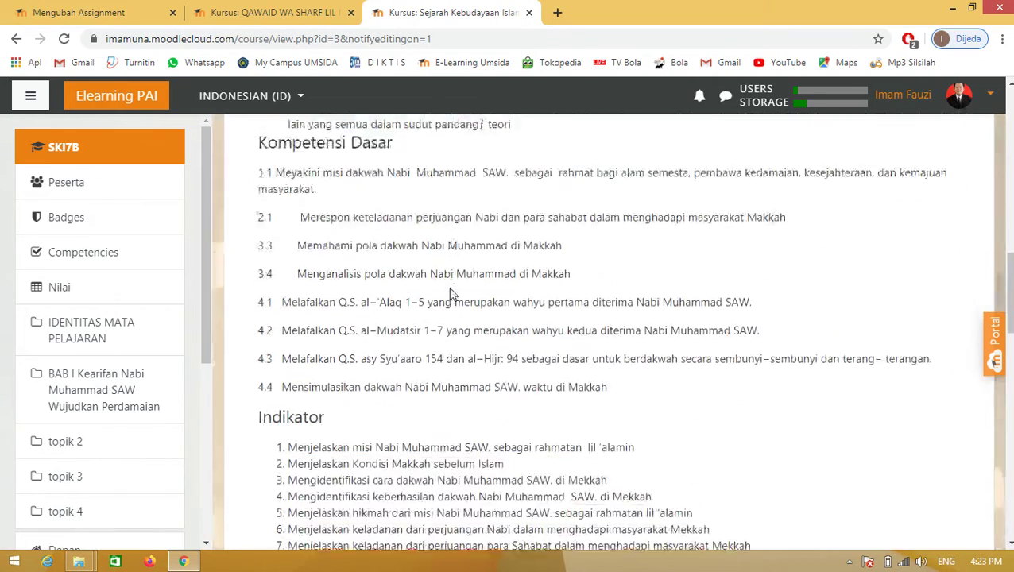
{"action": "scroll", "coordinate": [477, 287], "scroll_direction": "down", "scroll_amount": 5}
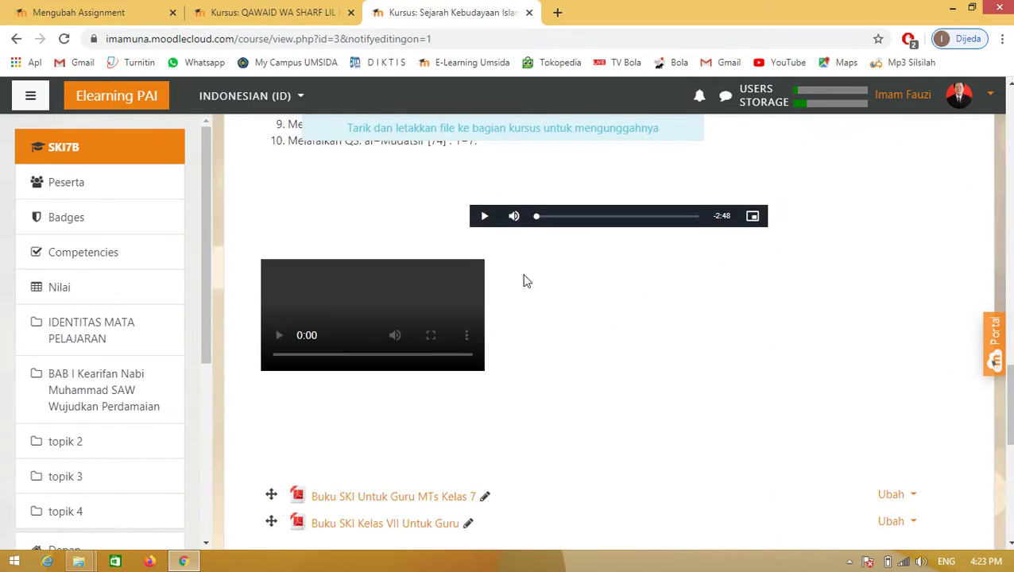
{"action": "scroll", "coordinate": [636, 314], "scroll_direction": "down", "scroll_amount": 2}
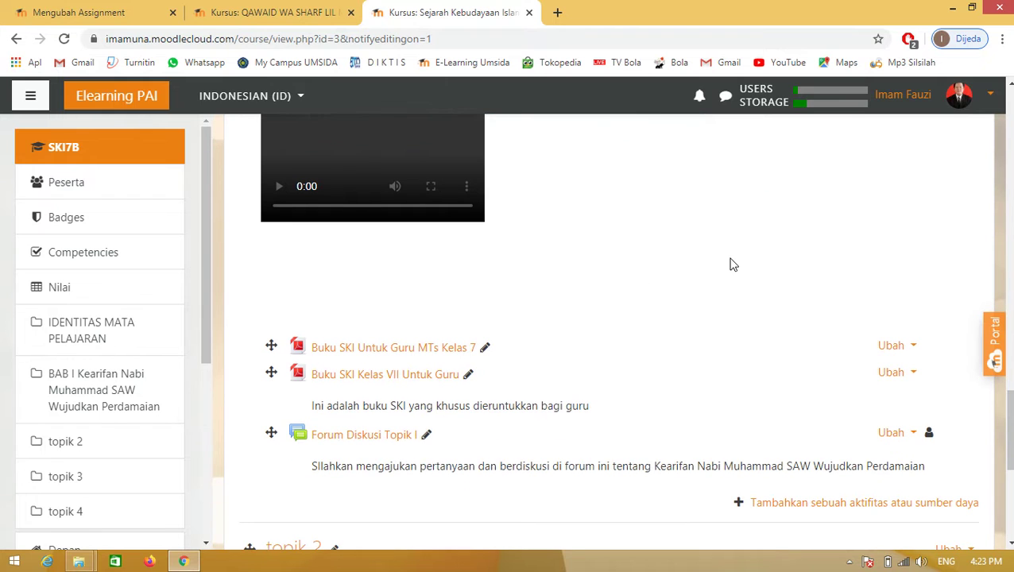
{"action": "scroll", "coordinate": [759, 278], "scroll_direction": "down", "scroll_amount": 2}
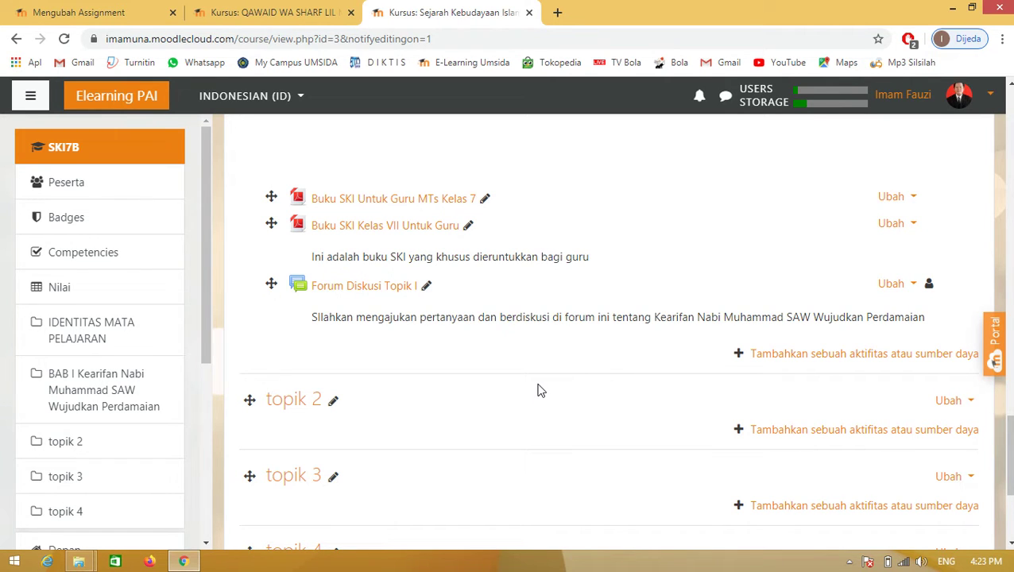
{"action": "left_click", "coordinate": [775, 355]}
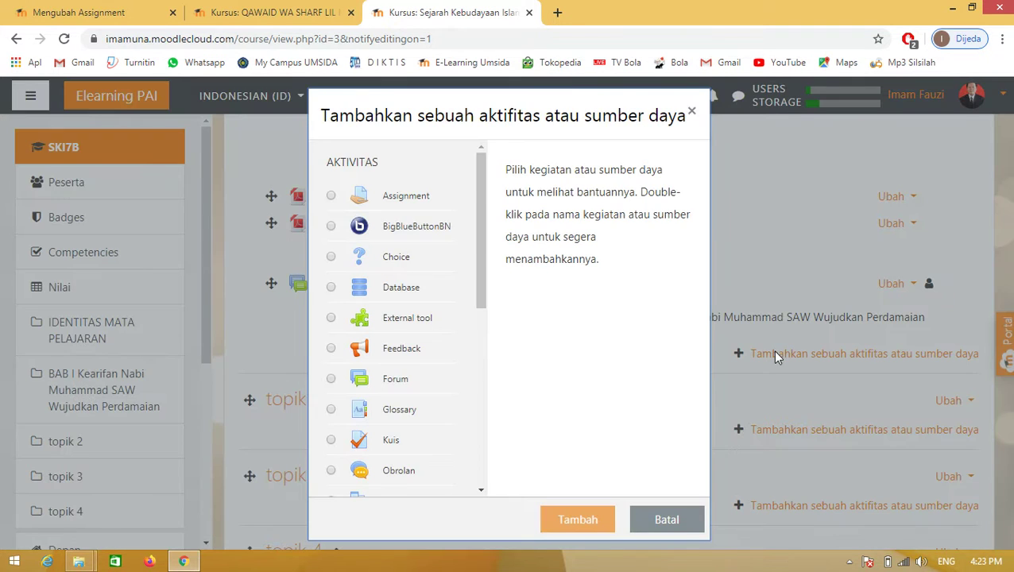
{"action": "left_click", "coordinate": [331, 197]}
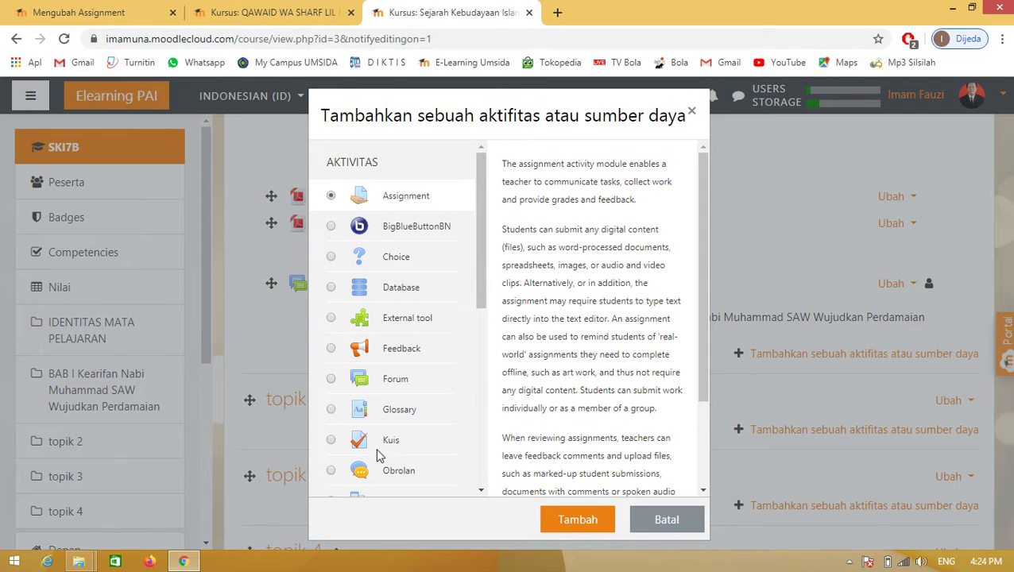
{"action": "left_click", "coordinate": [331, 445]}
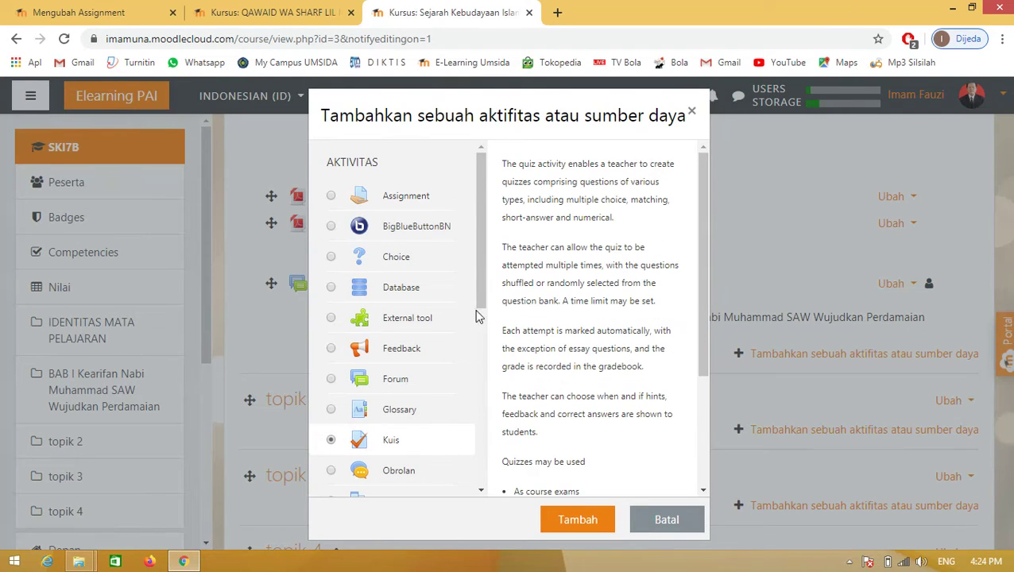
{"action": "left_click", "coordinate": [331, 195]}
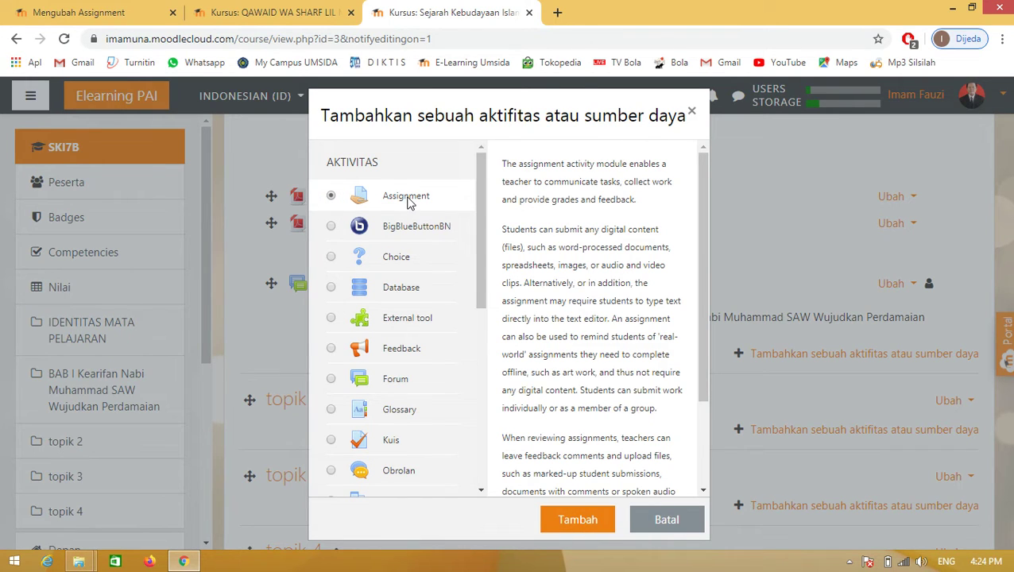
{"action": "left_click", "coordinate": [576, 524]}
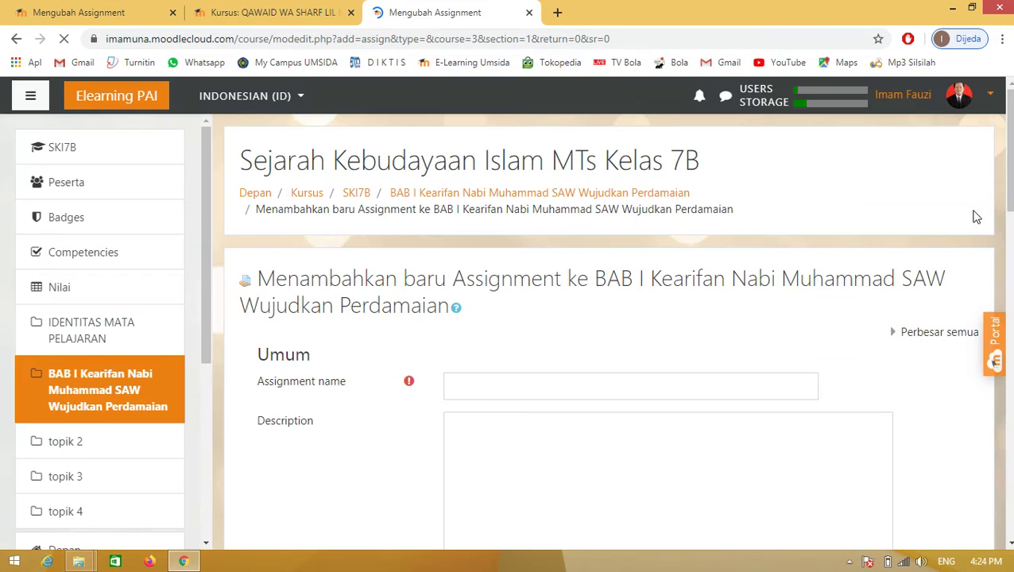
Name the new assignment "Tugas I"
{"action": "scroll", "coordinate": [976, 216], "scroll_direction": "down", "scroll_amount": 2}
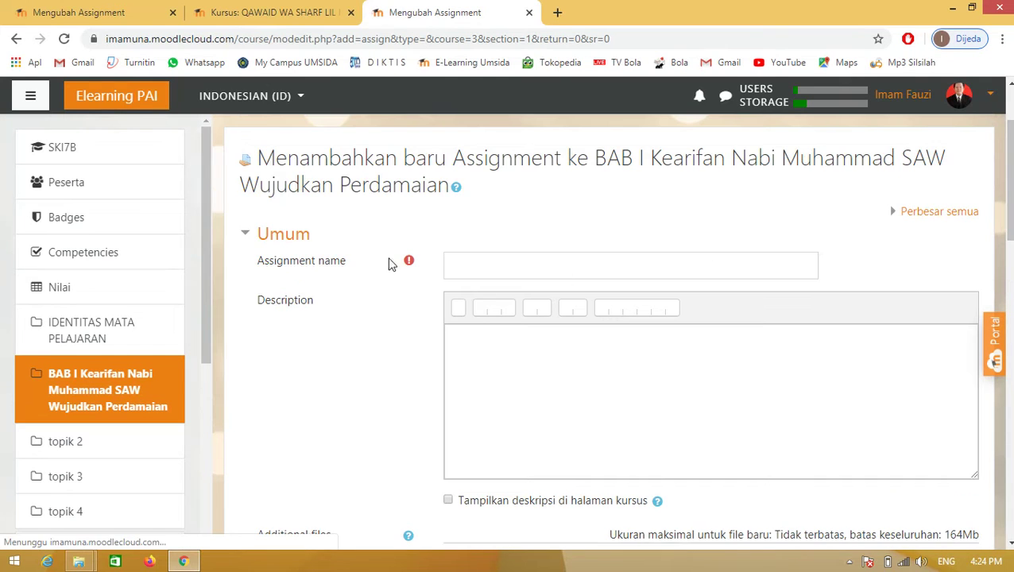
{"action": "left_click", "coordinate": [464, 268]}
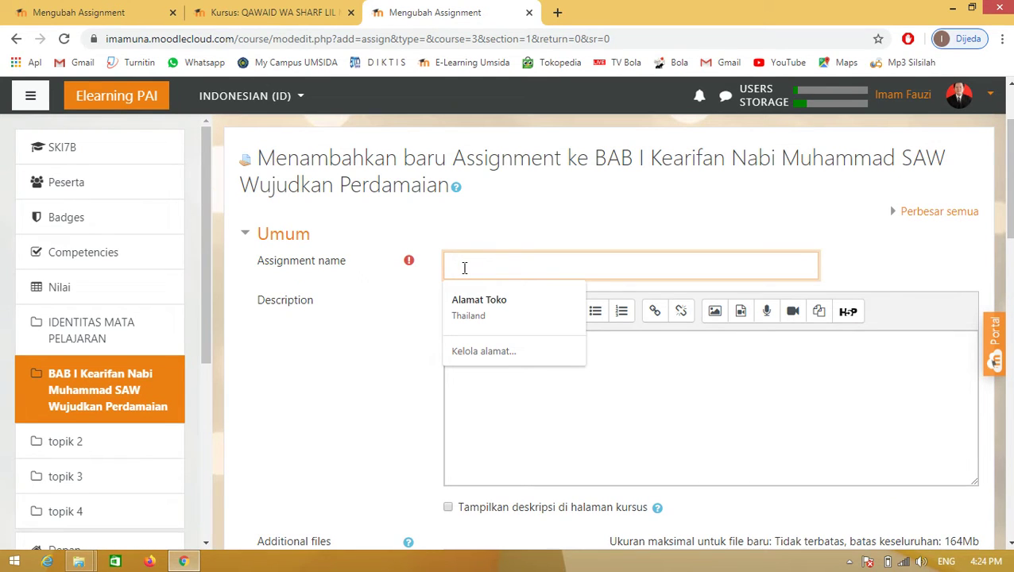
{"action": "type", "text": "Tugas I"}
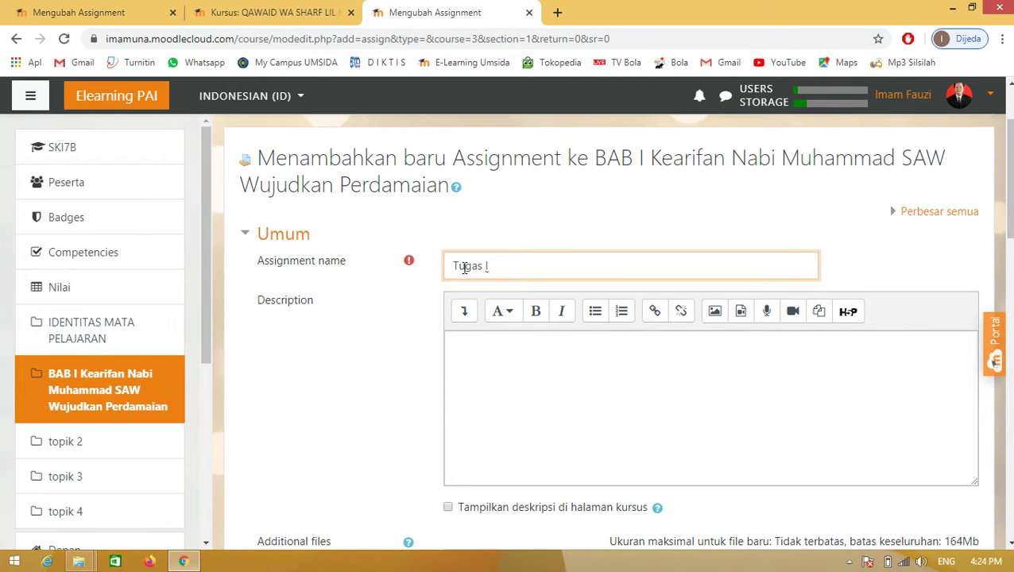
Enter the description "Silahkan resume materi pertemuan hari ini." and enable showing it on the course page
{"action": "left_click", "coordinate": [513, 374]}
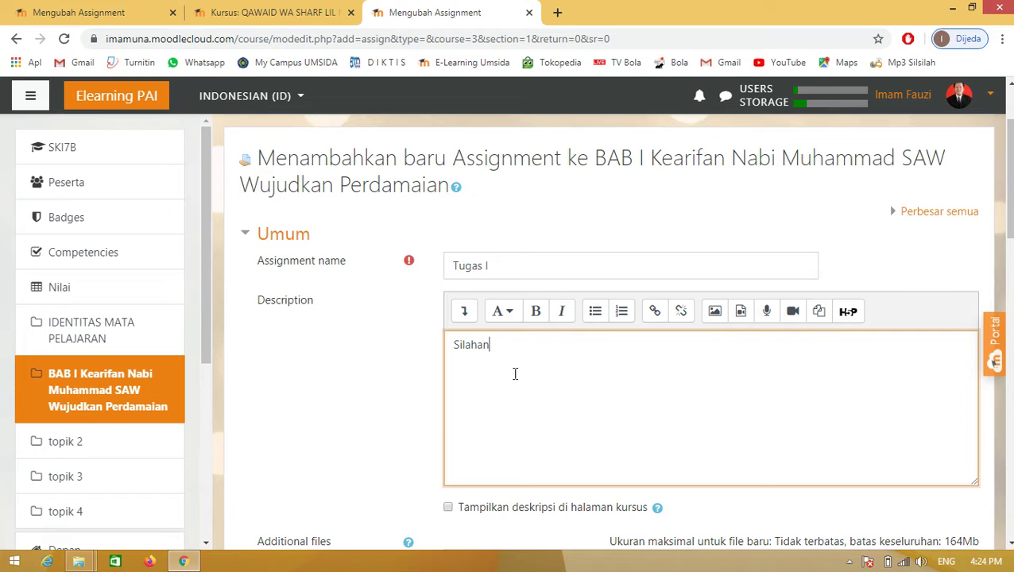
{"action": "type", "text": "Silahkan resume mate"}
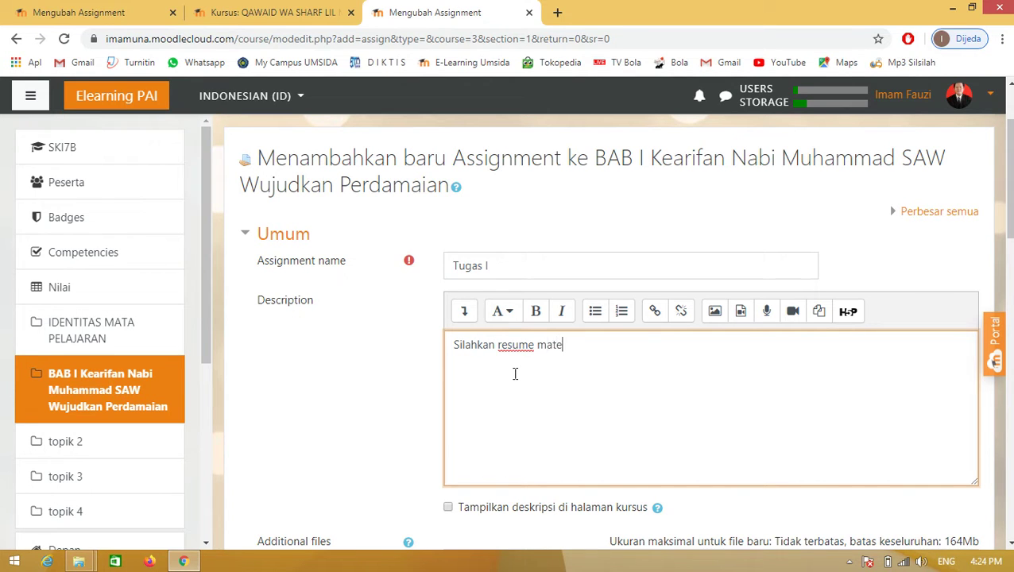
{"action": "type", "text": "ri pertemuan hari ini."}
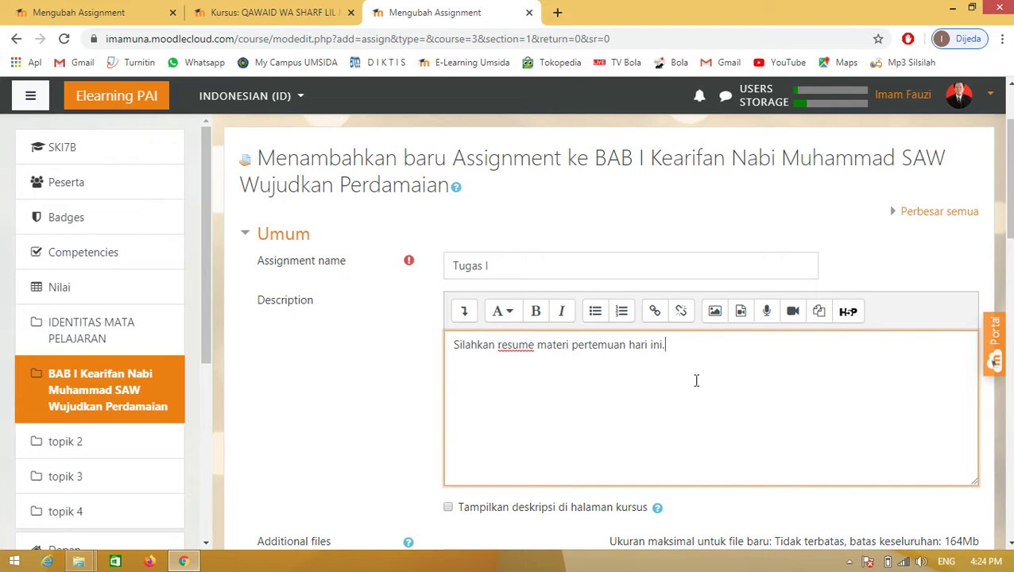
{"action": "scroll", "coordinate": [710, 365], "scroll_direction": "down", "scroll_amount": 1}
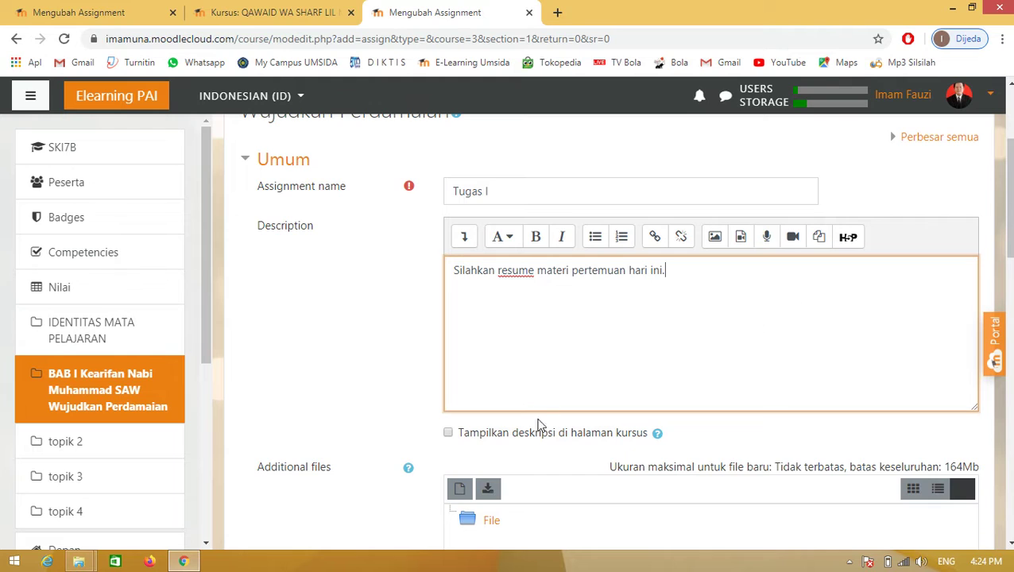
{"action": "left_click", "coordinate": [449, 433]}
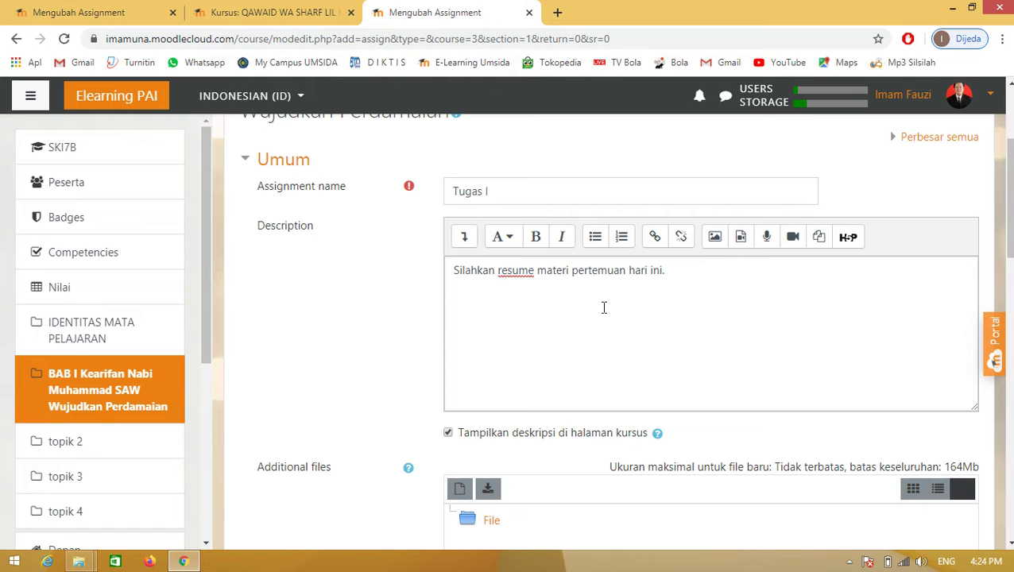
Enable the assignment's cut-off date and set its day to 21
{"action": "scroll", "coordinate": [604, 307], "scroll_direction": "down", "scroll_amount": 2}
{"action": "scroll", "coordinate": [559, 246], "scroll_direction": "down", "scroll_amount": 1}
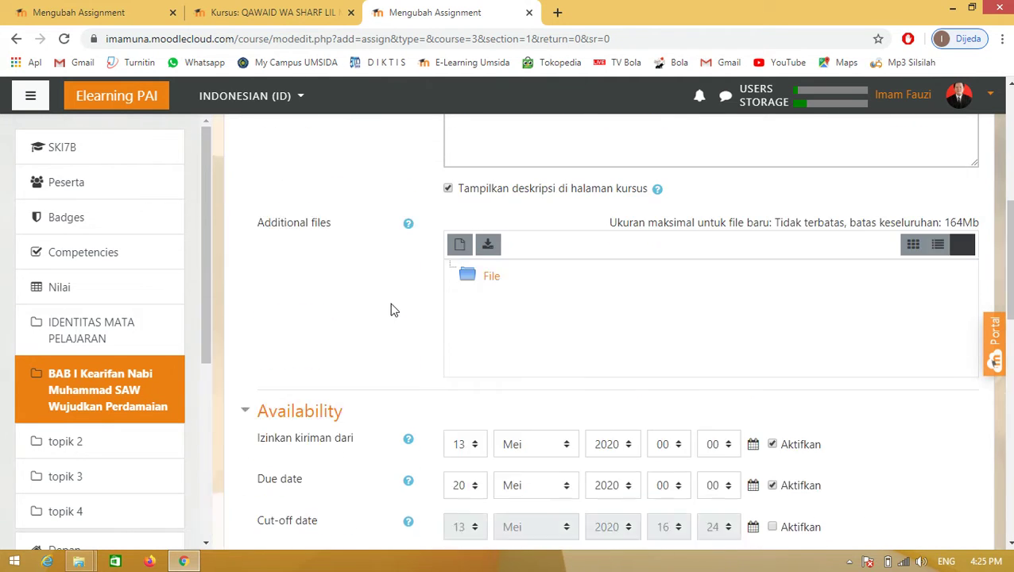
{"action": "scroll", "coordinate": [390, 310], "scroll_direction": "down", "scroll_amount": 1}
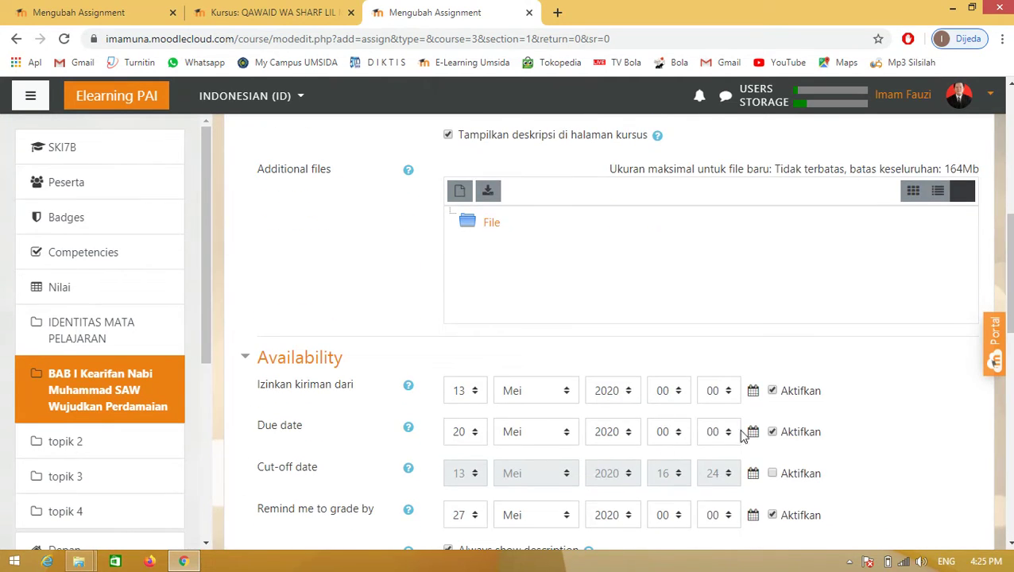
{"action": "scroll", "coordinate": [584, 355], "scroll_direction": "down", "scroll_amount": 1}
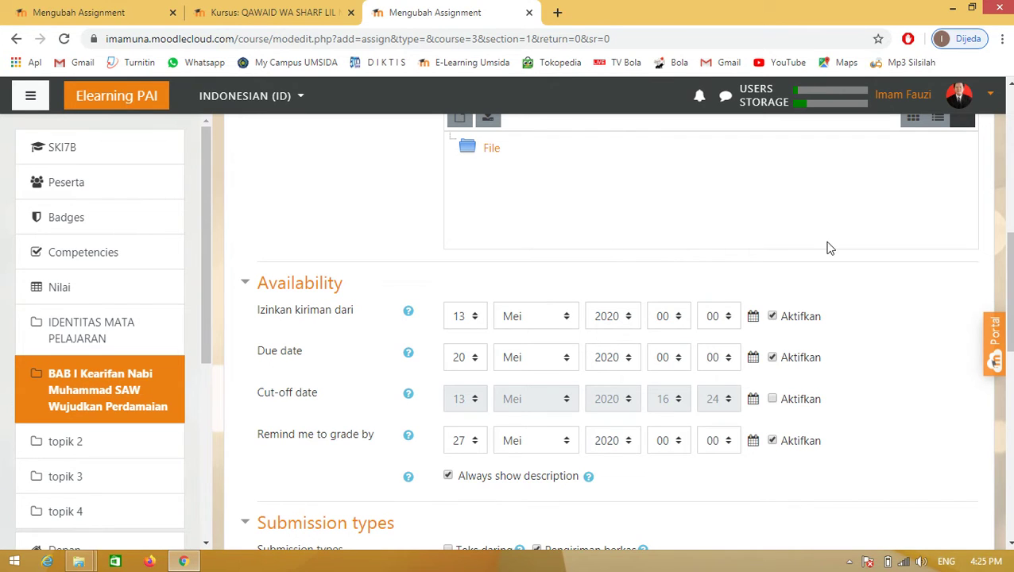
{"action": "scroll", "coordinate": [826, 248], "scroll_direction": "up", "scroll_amount": 5}
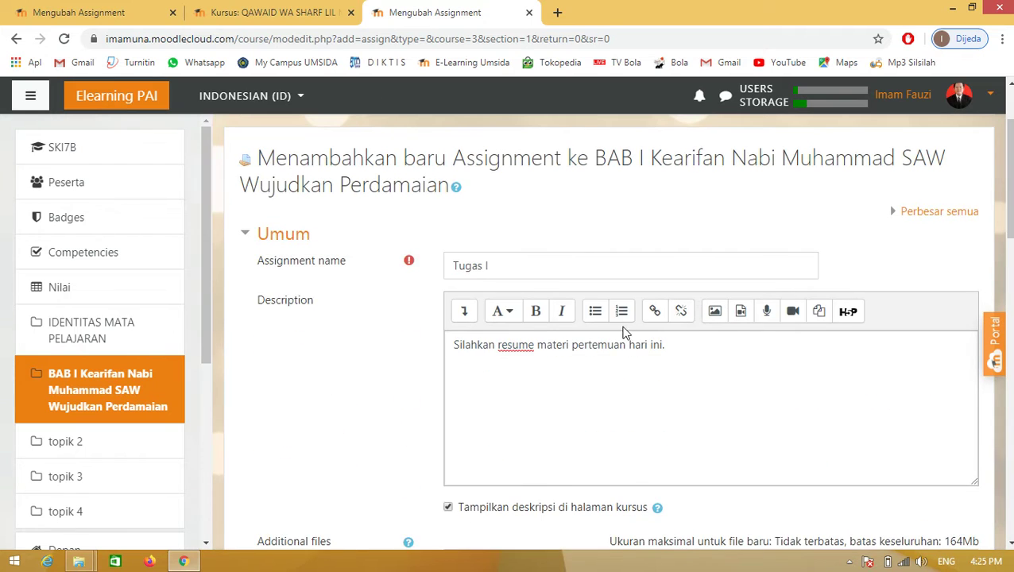
{"action": "scroll", "coordinate": [661, 322], "scroll_direction": "down", "scroll_amount": 5}
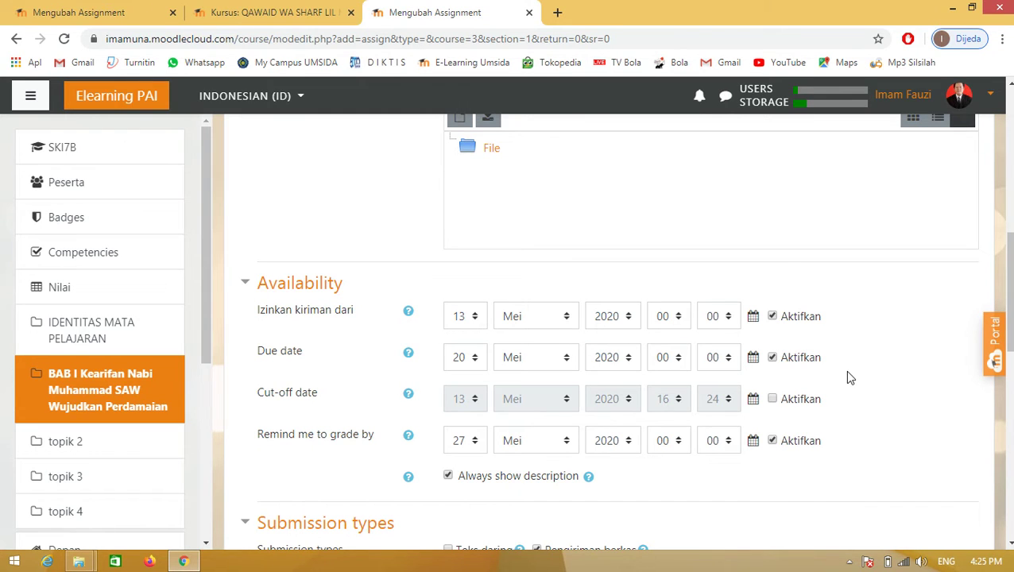
{"action": "left_click", "coordinate": [773, 400]}
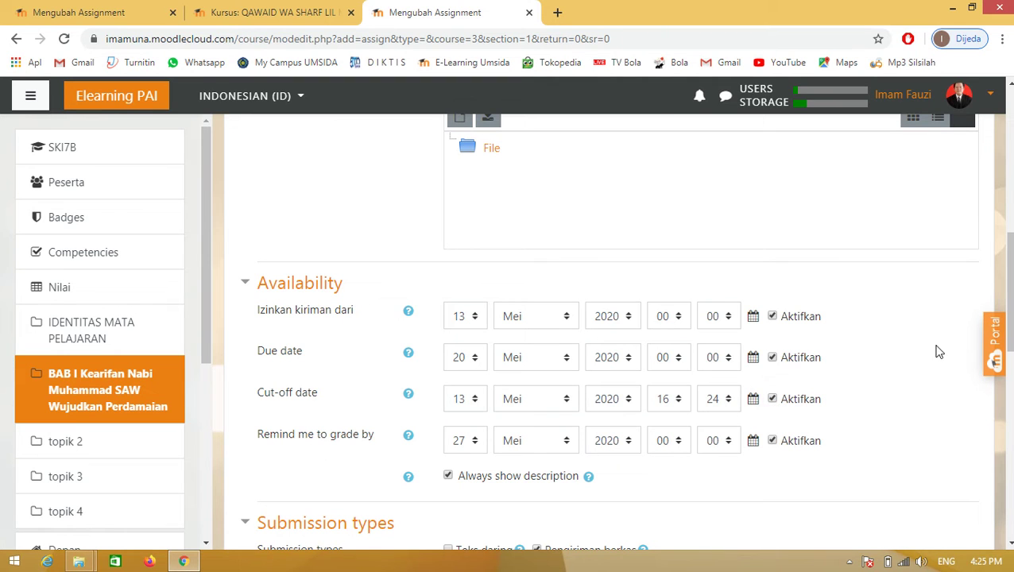
{"action": "left_click", "coordinate": [474, 402]}
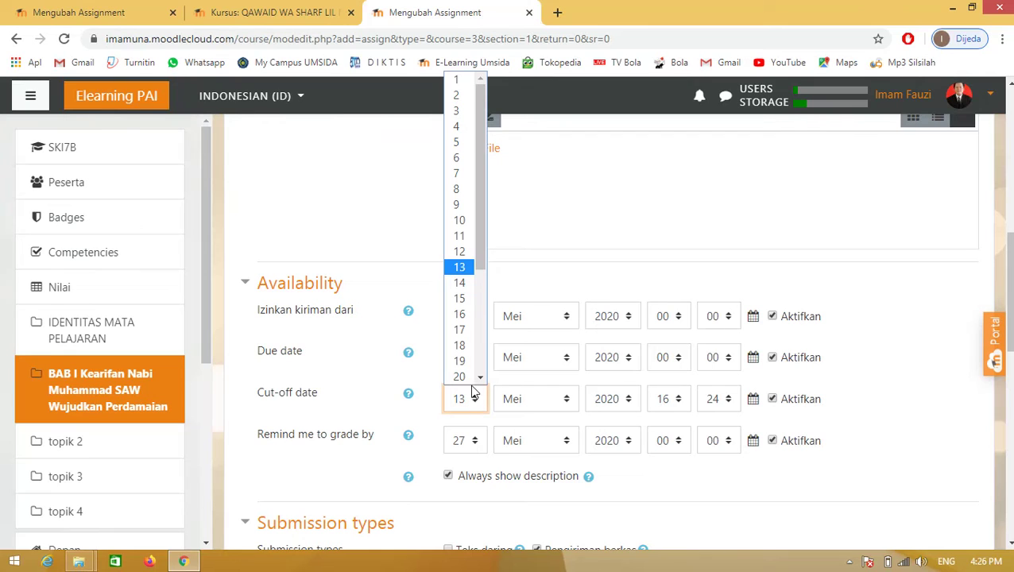
{"action": "scroll", "coordinate": [477, 378], "scroll_direction": "down", "scroll_amount": 2}
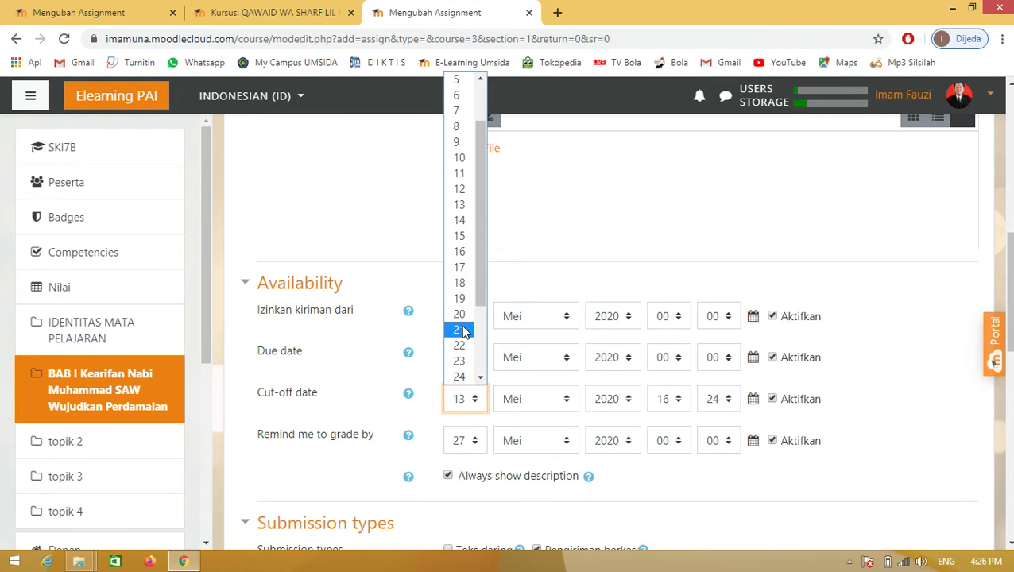
{"action": "left_click", "coordinate": [464, 330]}
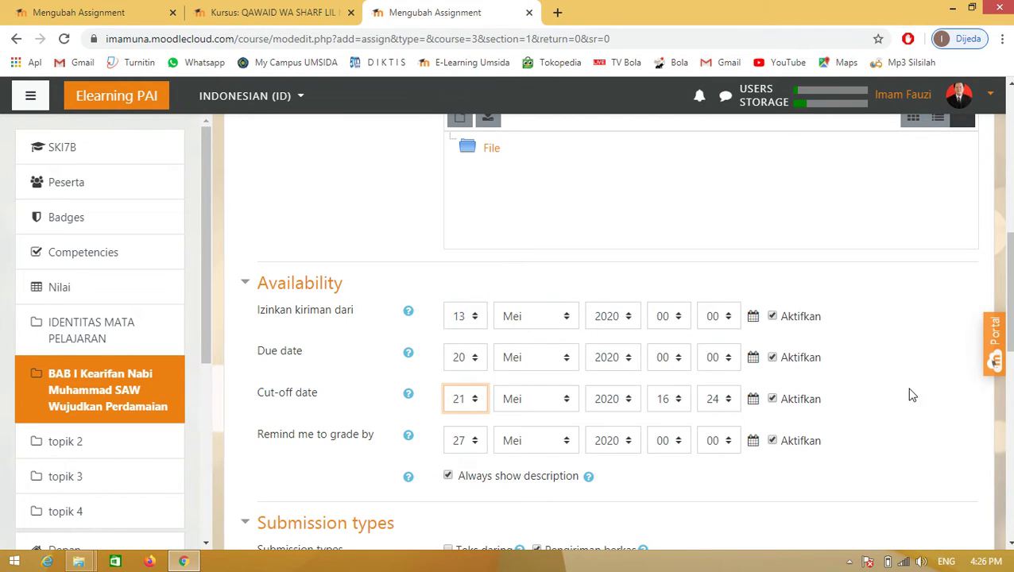
Set the minutes of the assignment's cut-off time to 00
{"action": "left_click", "coordinate": [727, 399]}
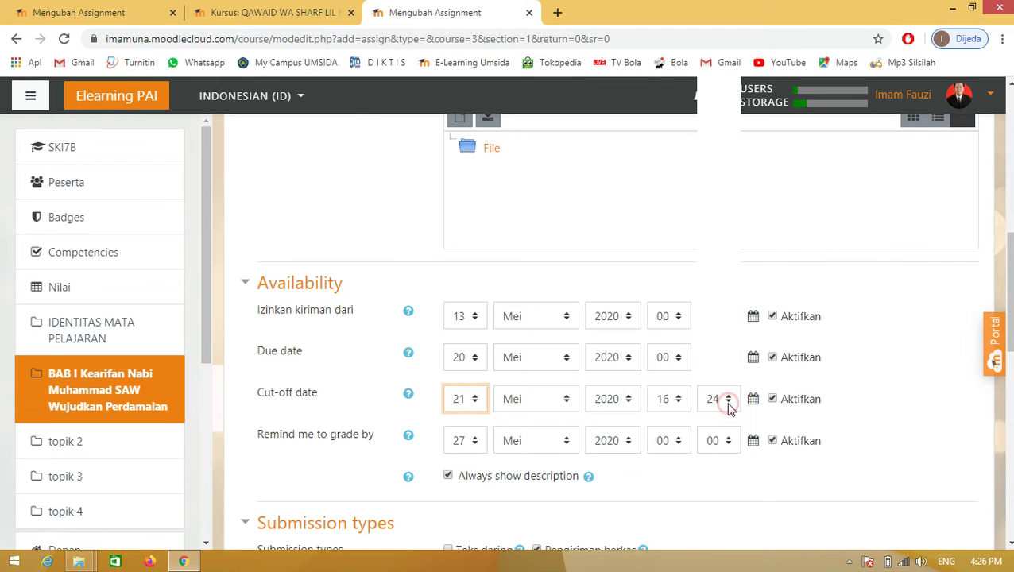
{"action": "scroll", "coordinate": [750, 215], "scroll_direction": "up", "scroll_amount": 2}
{"action": "scroll", "coordinate": [750, 215], "scroll_direction": "up", "scroll_amount": 3}
{"action": "scroll", "coordinate": [806, 450], "scroll_direction": "down", "scroll_amount": 7}
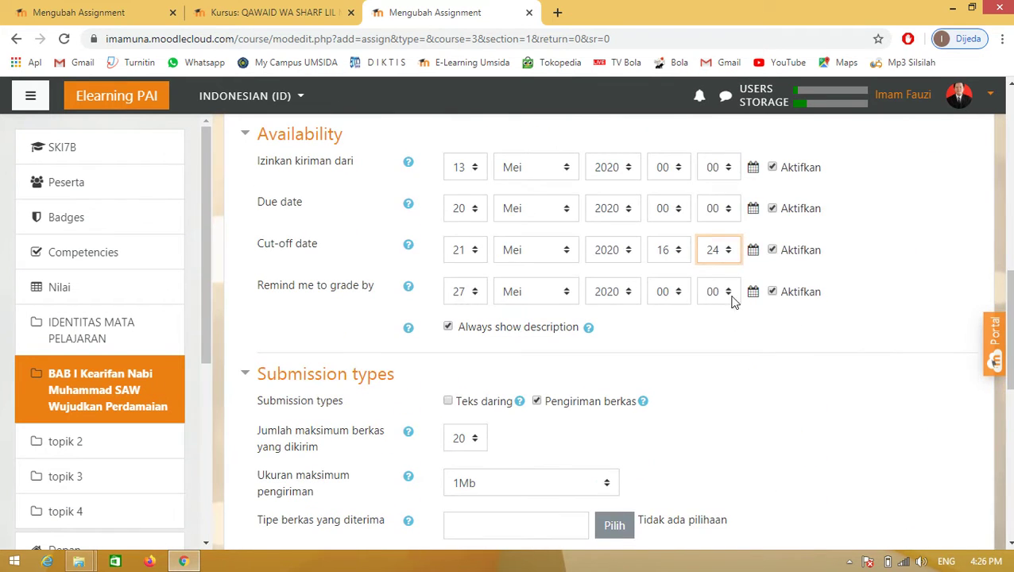
{"action": "left_click", "coordinate": [726, 255]}
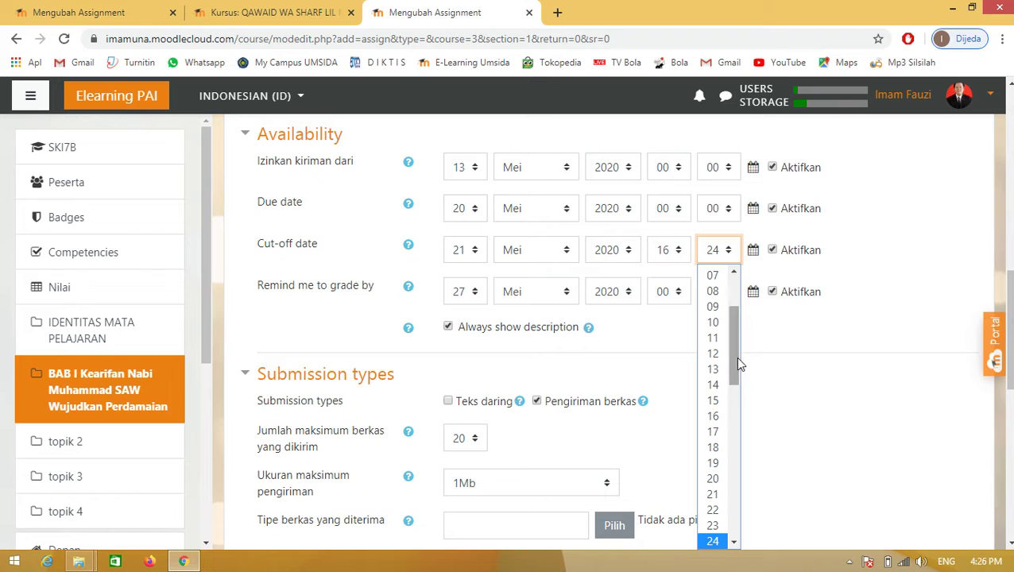
{"action": "left_click_drag", "start_coordinate": [735, 357], "coordinate": [753, 262]}
{"action": "left_click", "coordinate": [712, 273]}
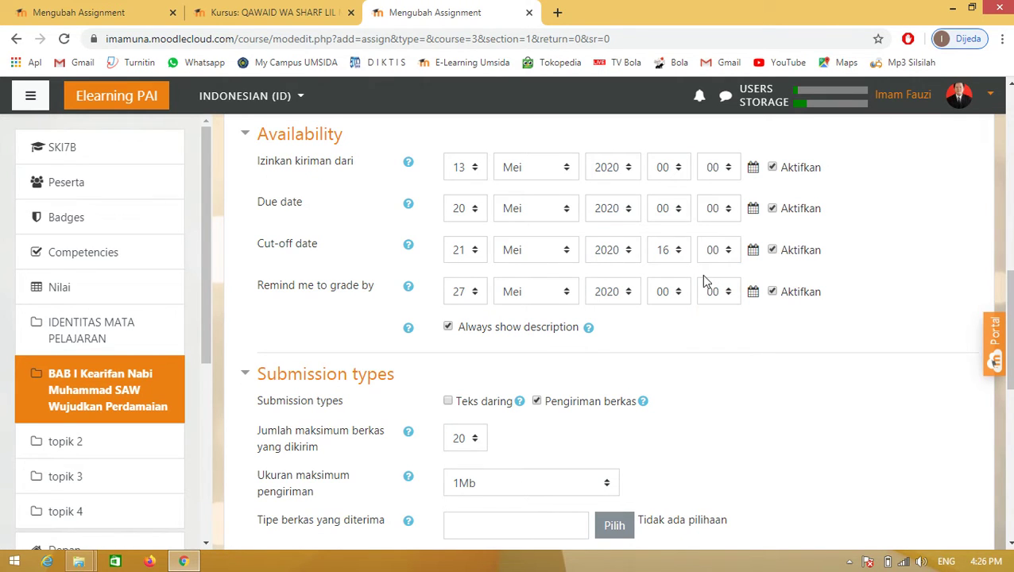
Switch the cut-off date off and on again, and set its day to 20 and its hour to 00
{"action": "left_click", "coordinate": [771, 251]}
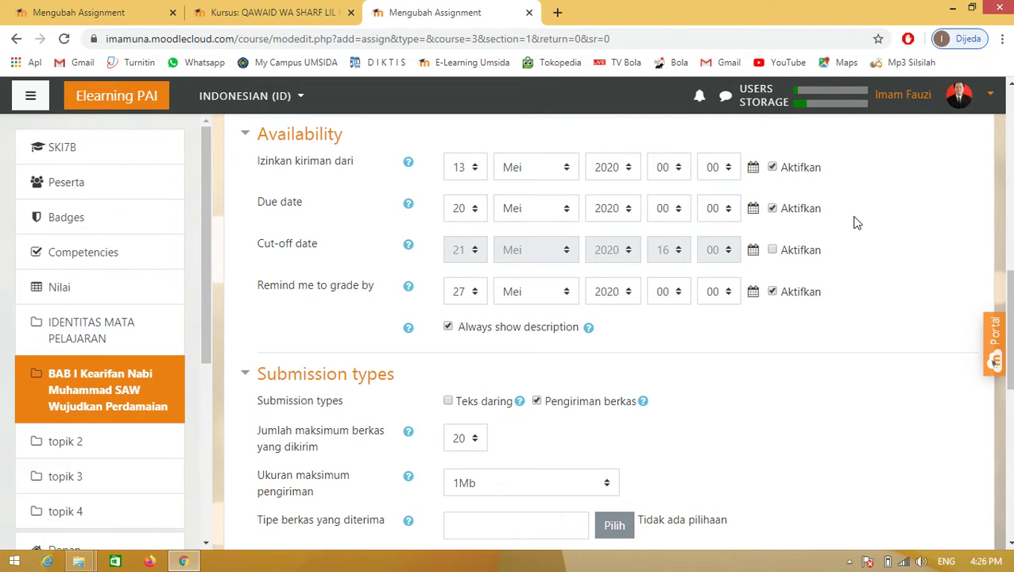
{"action": "left_click", "coordinate": [772, 250]}
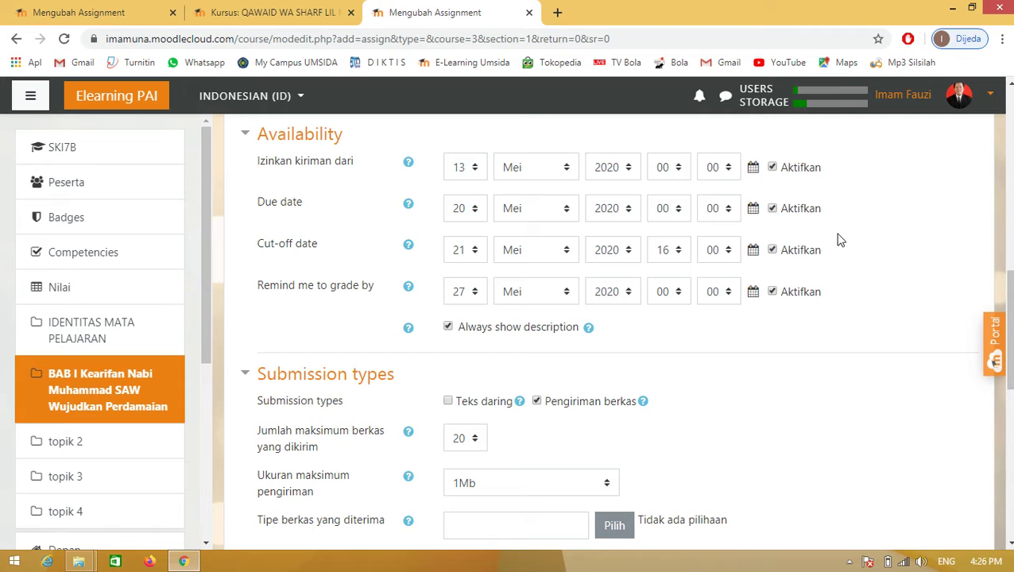
{"action": "left_click", "coordinate": [475, 252]}
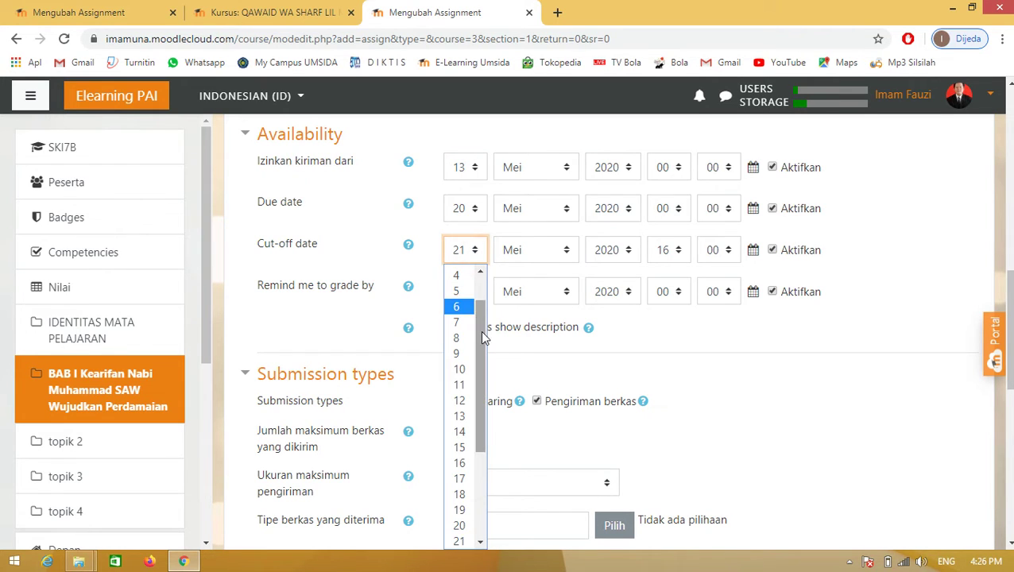
{"action": "left_click", "coordinate": [460, 526]}
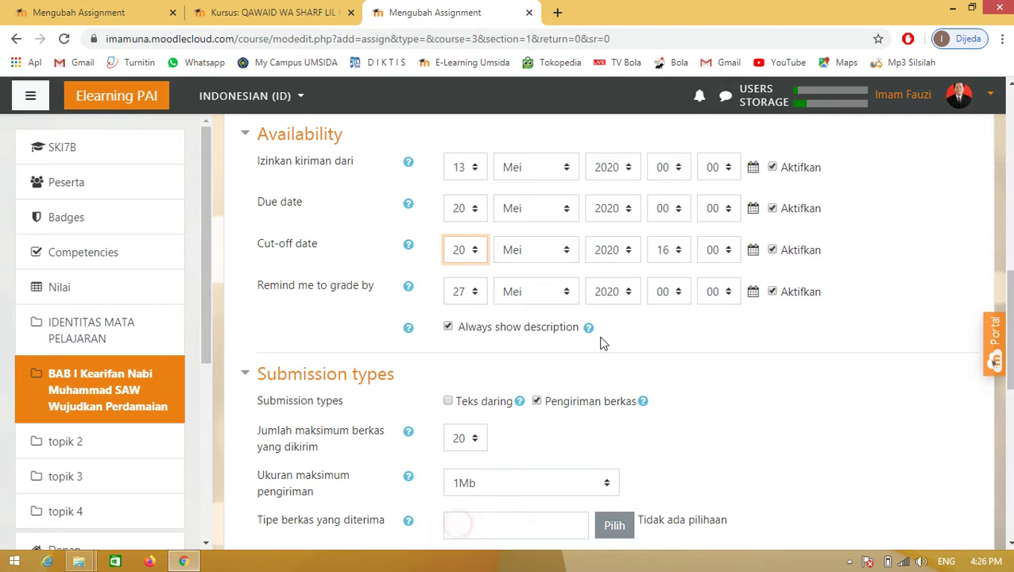
{"action": "left_click", "coordinate": [676, 251]}
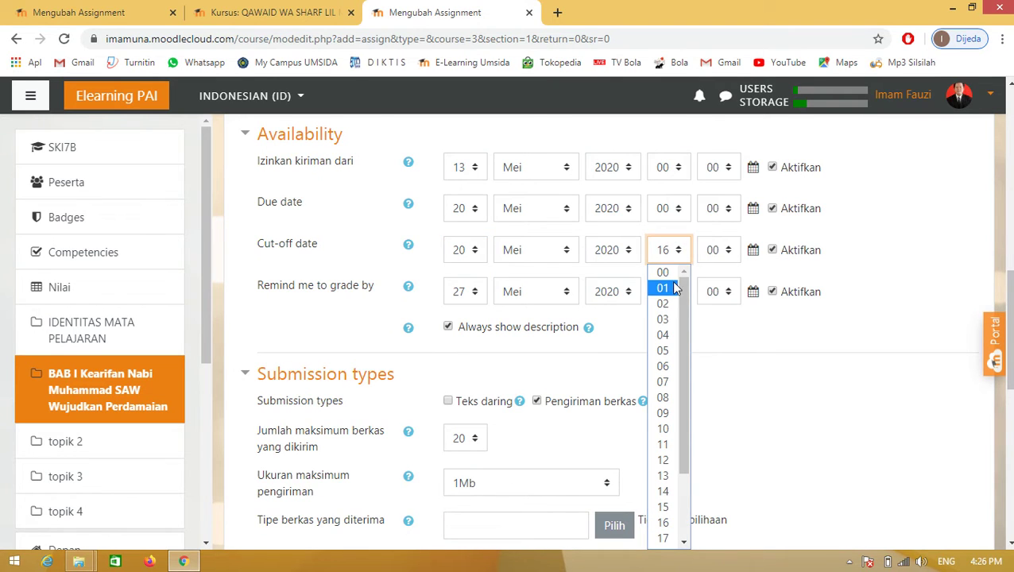
{"action": "left_click", "coordinate": [664, 273]}
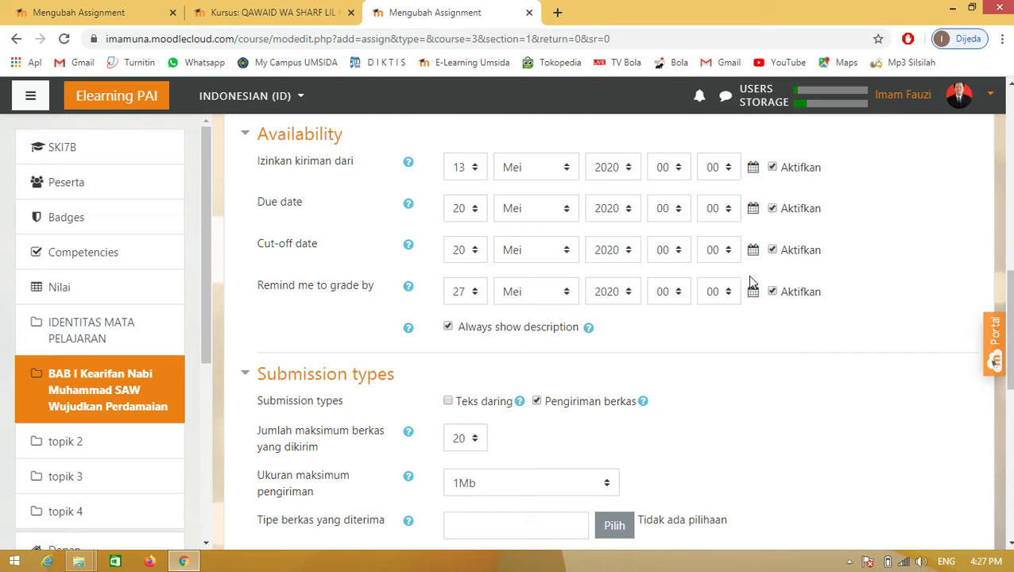
Disable all four availability dates and re-enable only the "Izinkan kiriman dari" date and the due date
{"action": "left_click", "coordinate": [772, 168]}
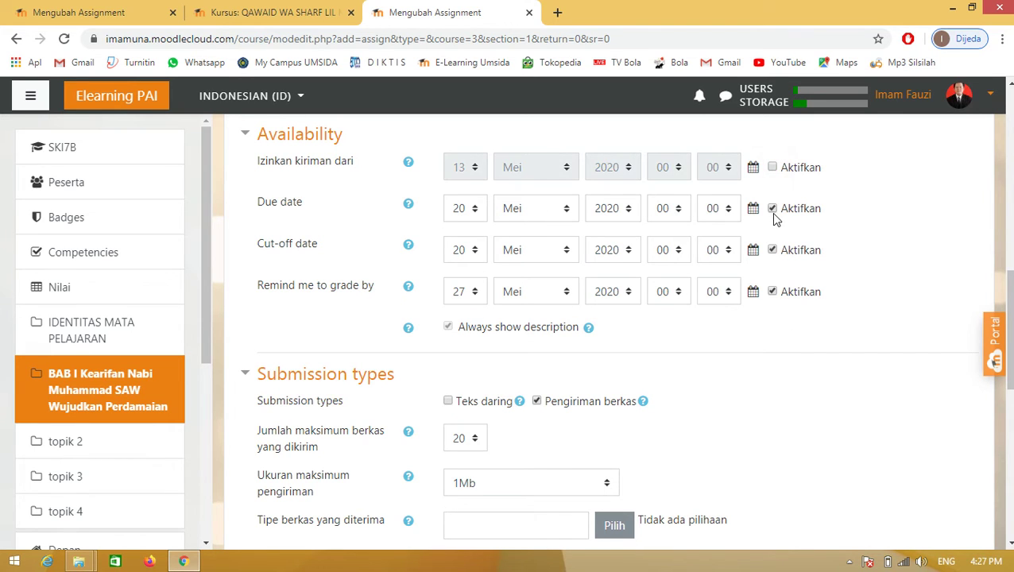
{"action": "left_click", "coordinate": [772, 208]}
{"action": "left_click", "coordinate": [772, 250]}
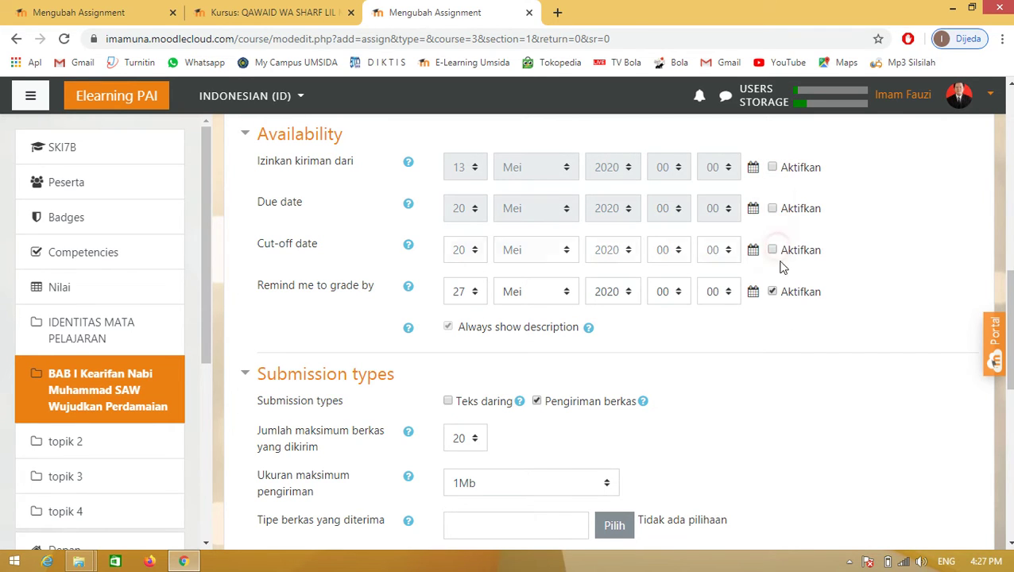
{"action": "left_click", "coordinate": [772, 291]}
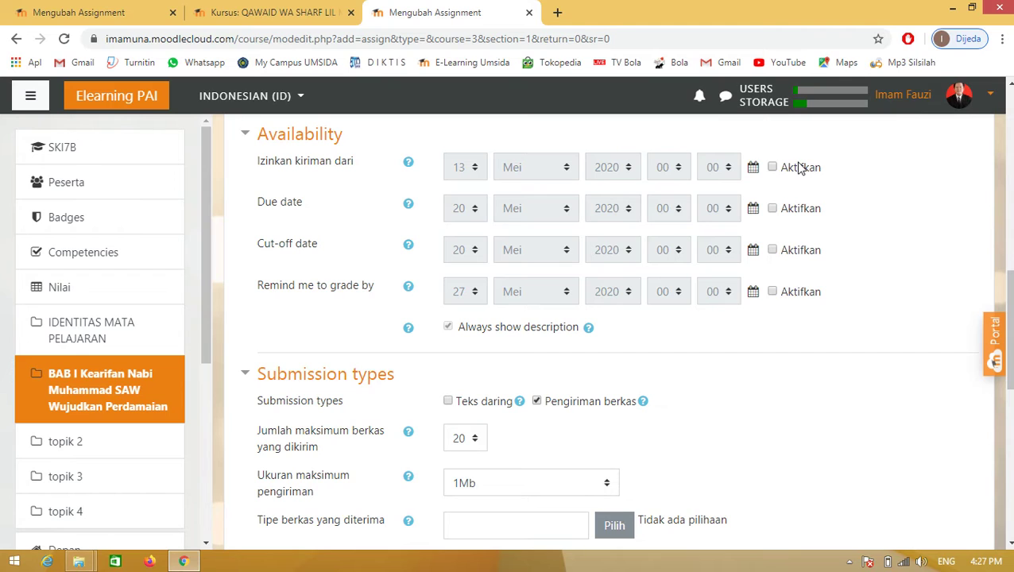
{"action": "left_click", "coordinate": [772, 167]}
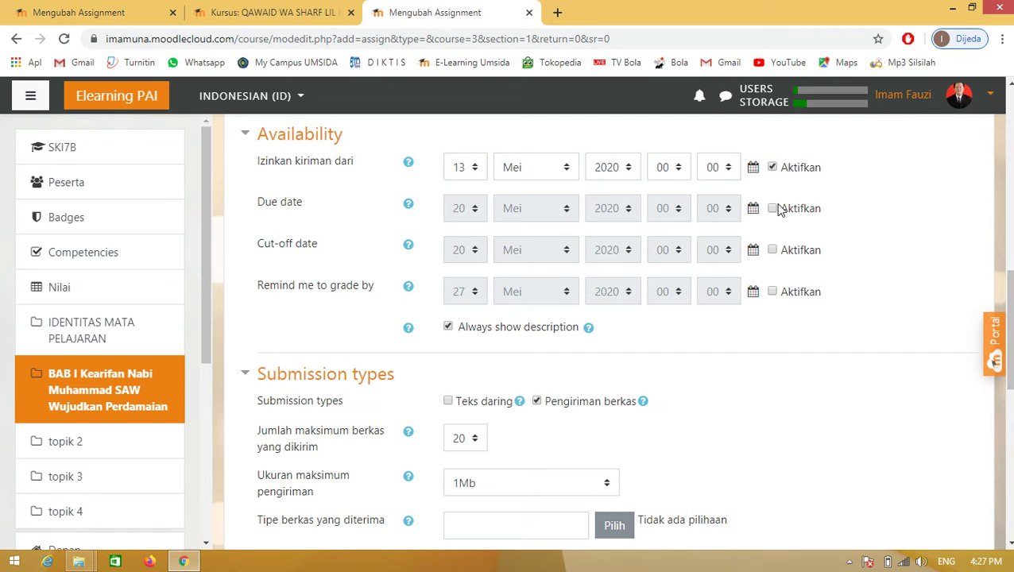
{"action": "left_click", "coordinate": [773, 208]}
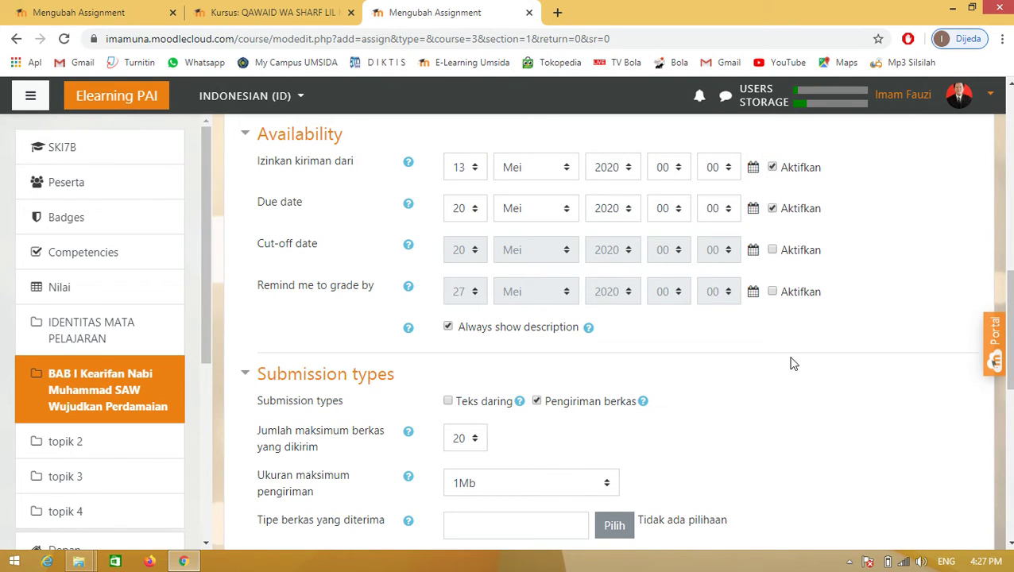
Enable "Teks daring" as a submission type in addition to "Pengiriman berkas" and review the description
{"action": "scroll", "coordinate": [706, 343], "scroll_direction": "down", "scroll_amount": 1}
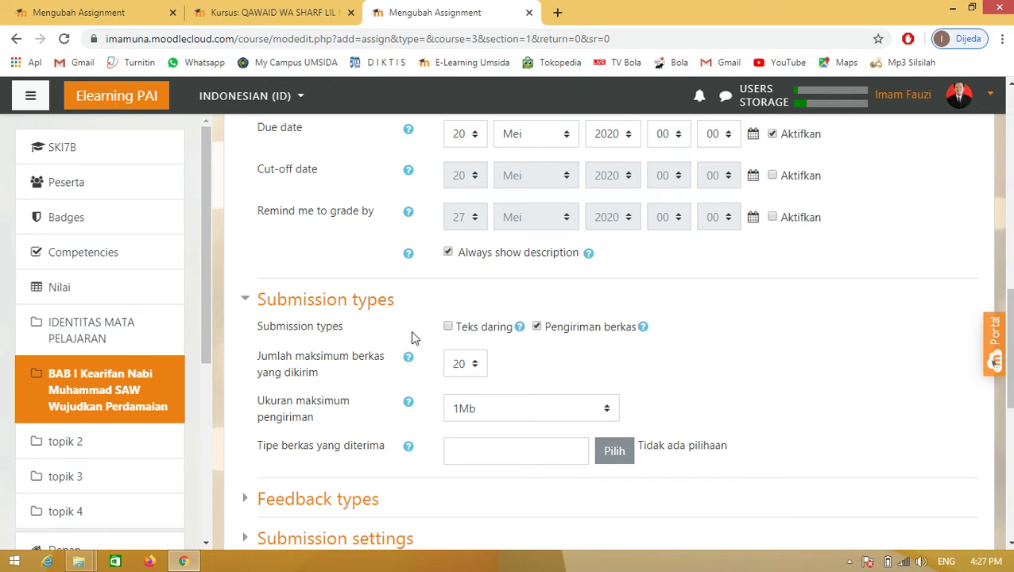
{"action": "left_click", "coordinate": [448, 327]}
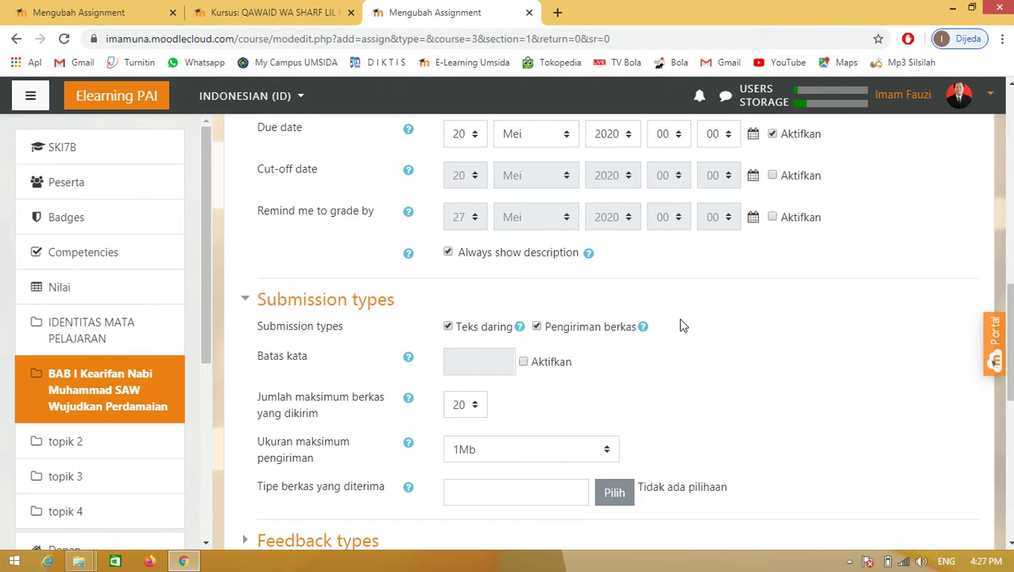
{"action": "scroll", "coordinate": [684, 326], "scroll_direction": "up", "scroll_amount": 10}
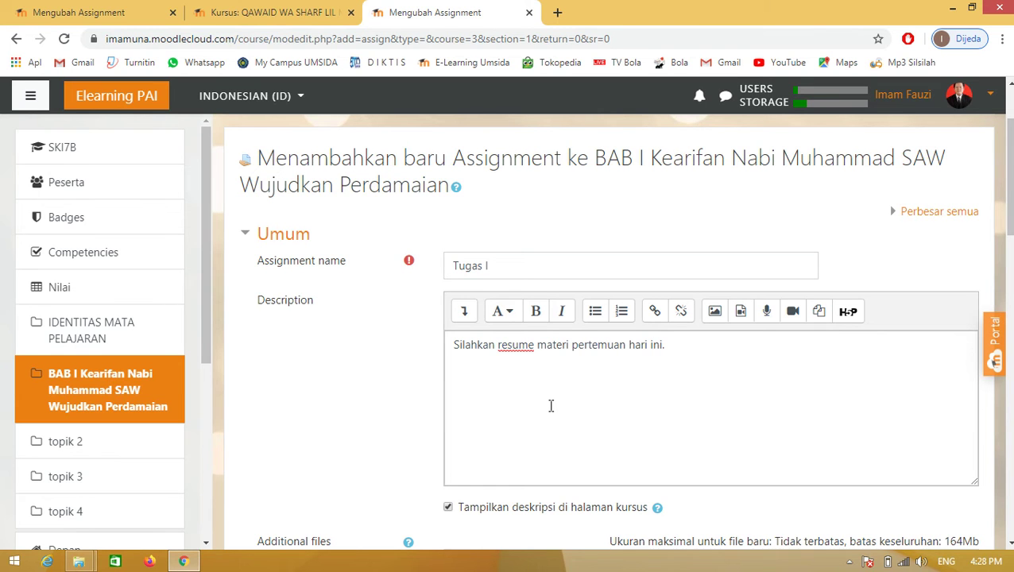
{"action": "scroll", "coordinate": [551, 405], "scroll_direction": "down", "scroll_amount": 8}
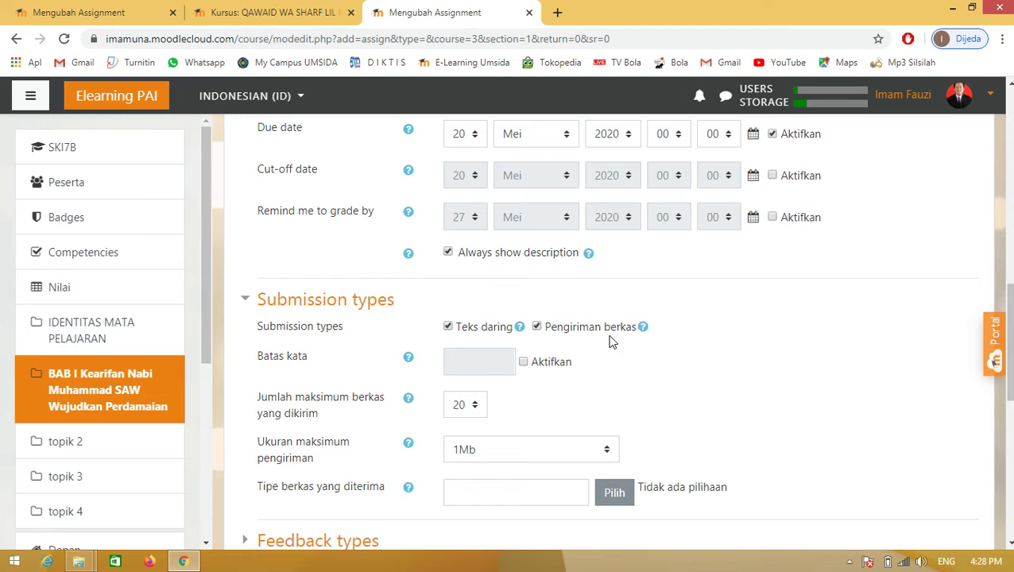
Switch the "Teks daring" and "Pengiriman berkas" submission types off and back on, one after the other
{"action": "left_click", "coordinate": [447, 328]}
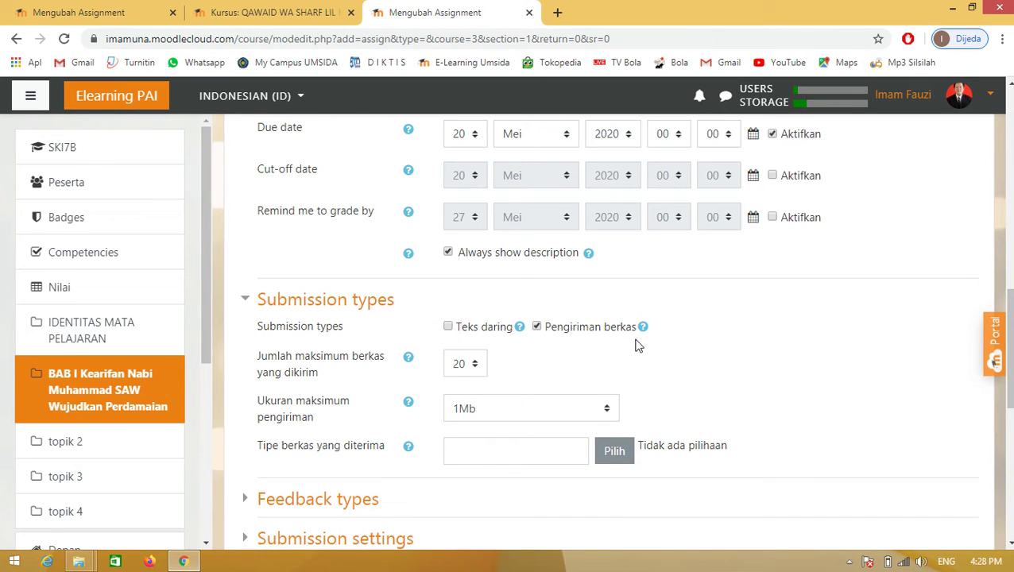
{"action": "left_click", "coordinate": [447, 328]}
{"action": "left_click", "coordinate": [537, 327]}
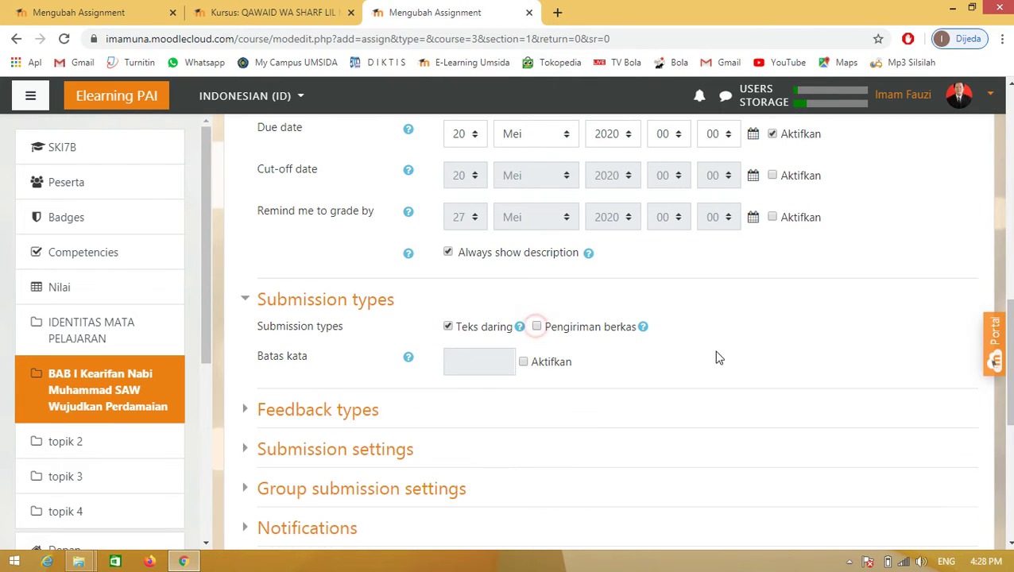
{"action": "left_click", "coordinate": [537, 327]}
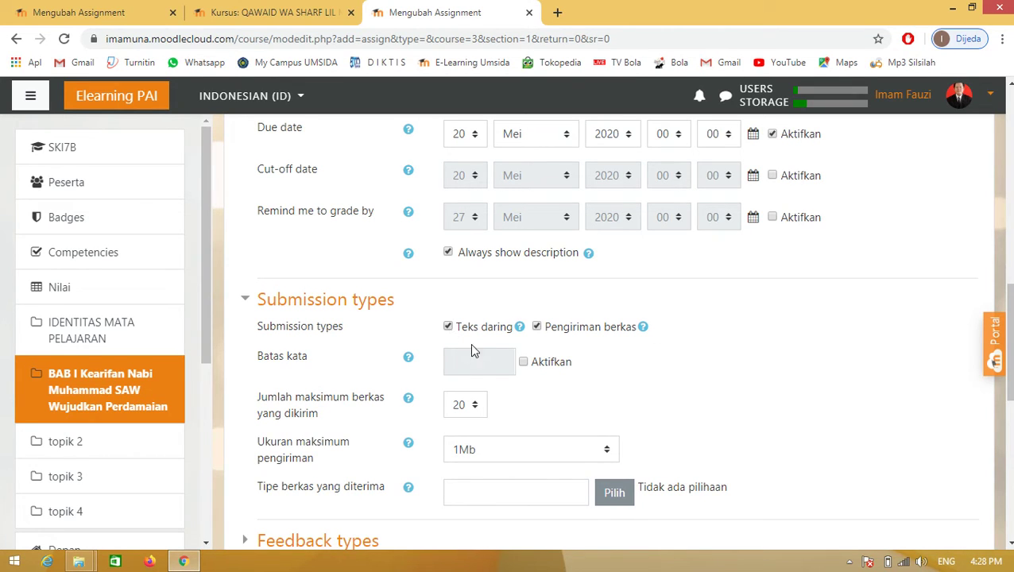
Enable the word limit for online text submissions and set it to 300
{"action": "left_click", "coordinate": [524, 362]}
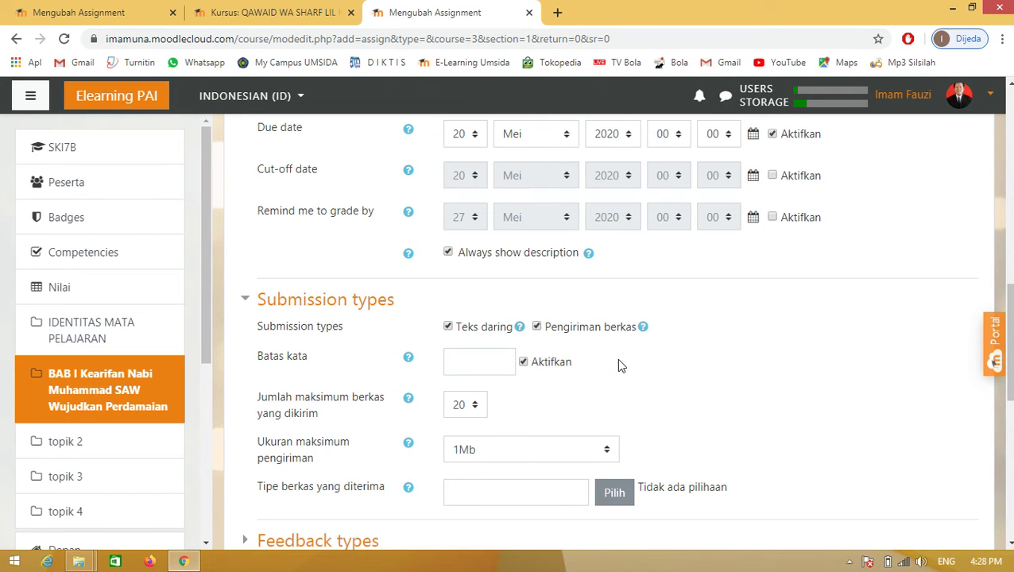
{"action": "left_click", "coordinate": [480, 359]}
{"action": "type", "text": "100"}
{"action": "key", "text": "BackSpace"}
{"action": "key", "text": "BackSpace"}
{"action": "type", "text": "300"}
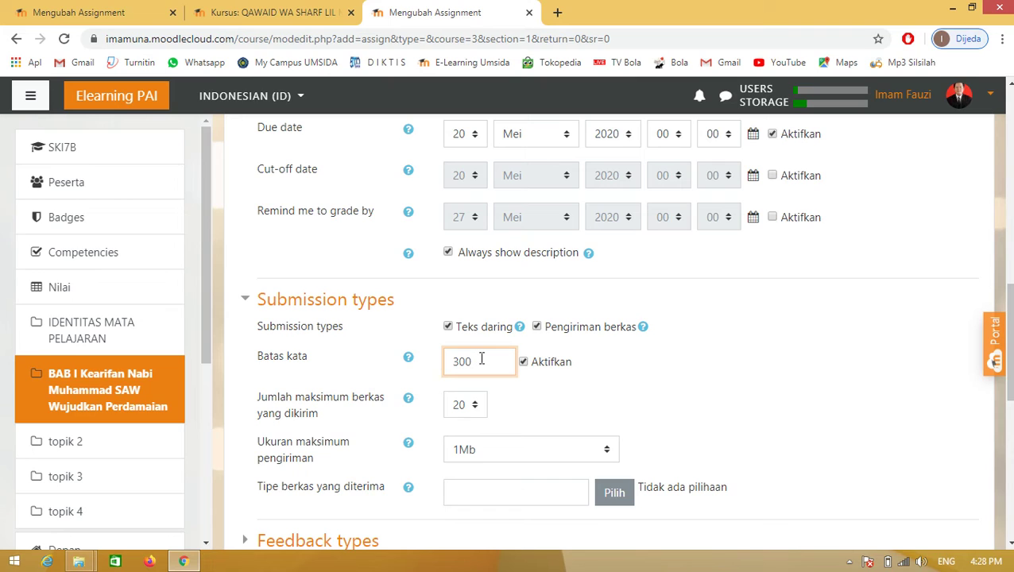
Change the word limit to 4000 and switch the limit off and back on
{"action": "key", "text": "BackSpace"}
{"action": "key", "text": "BackSpace"}
{"action": "type", "text": "400"}
{"action": "left_click", "coordinate": [524, 362]}
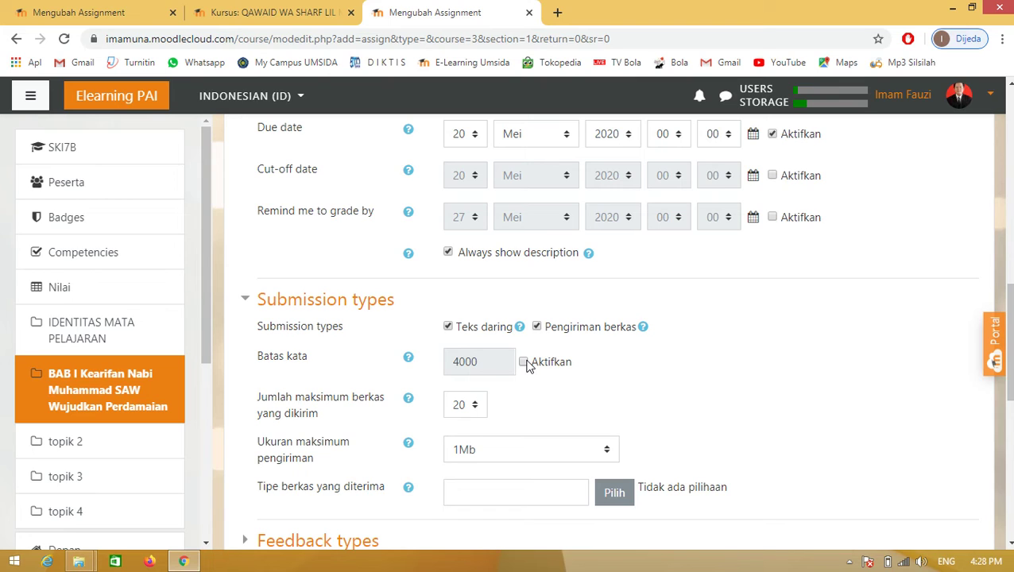
{"action": "left_click", "coordinate": [524, 362]}
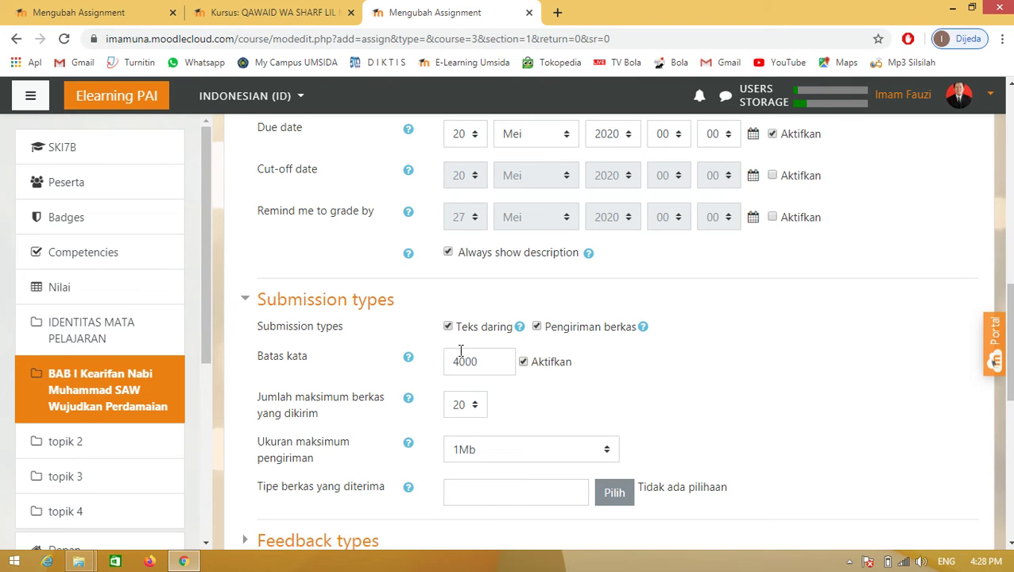
Replace the word limit with 100, review the assignment's settings, and disable the limit
{"action": "left_click_drag", "start_coordinate": [479, 361], "coordinate": [441, 367]}
{"action": "type", "text": "100"}
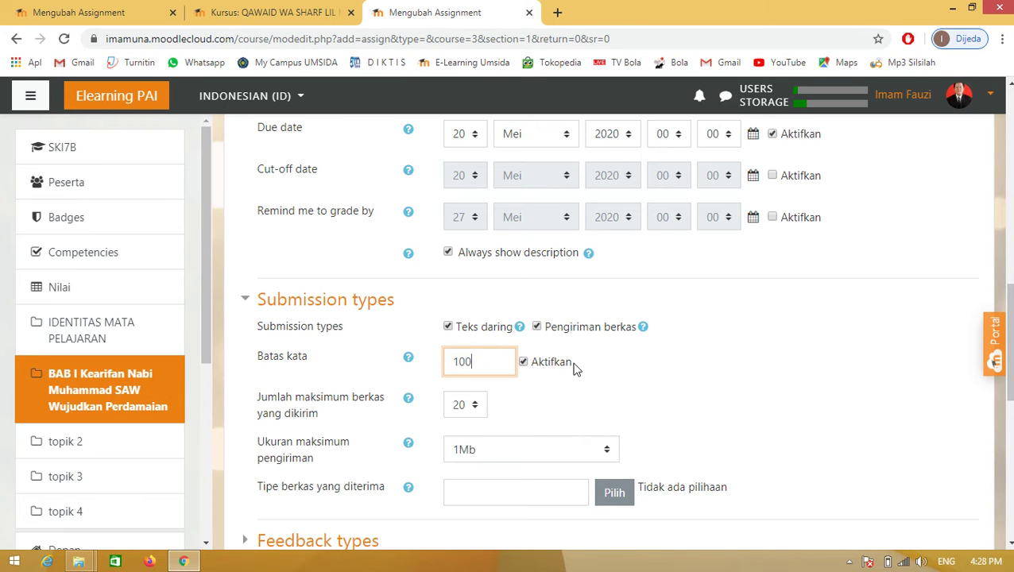
{"action": "scroll", "coordinate": [679, 297], "scroll_direction": "up", "scroll_amount": 5}
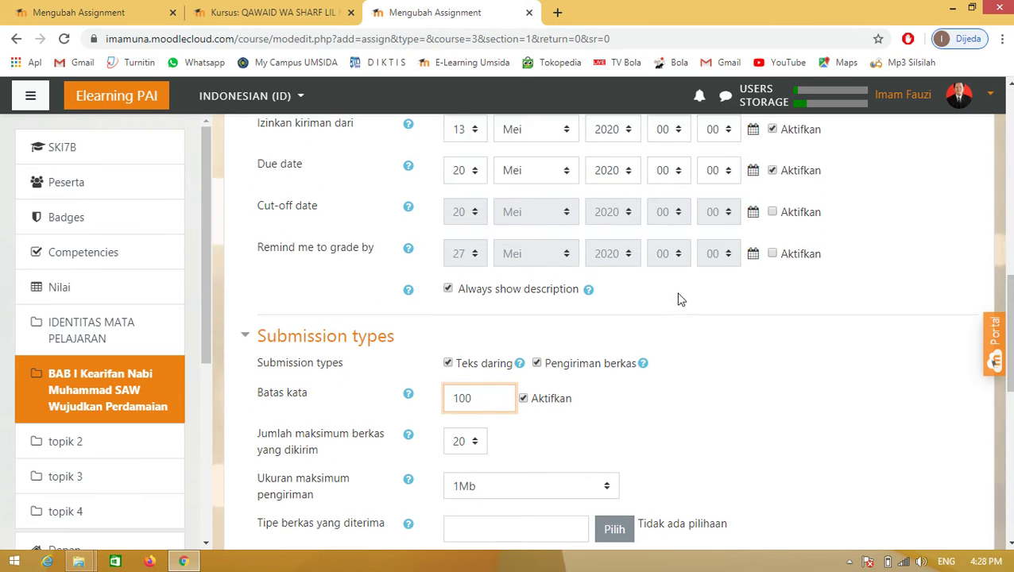
{"action": "scroll", "coordinate": [641, 206], "scroll_direction": "up", "scroll_amount": 3}
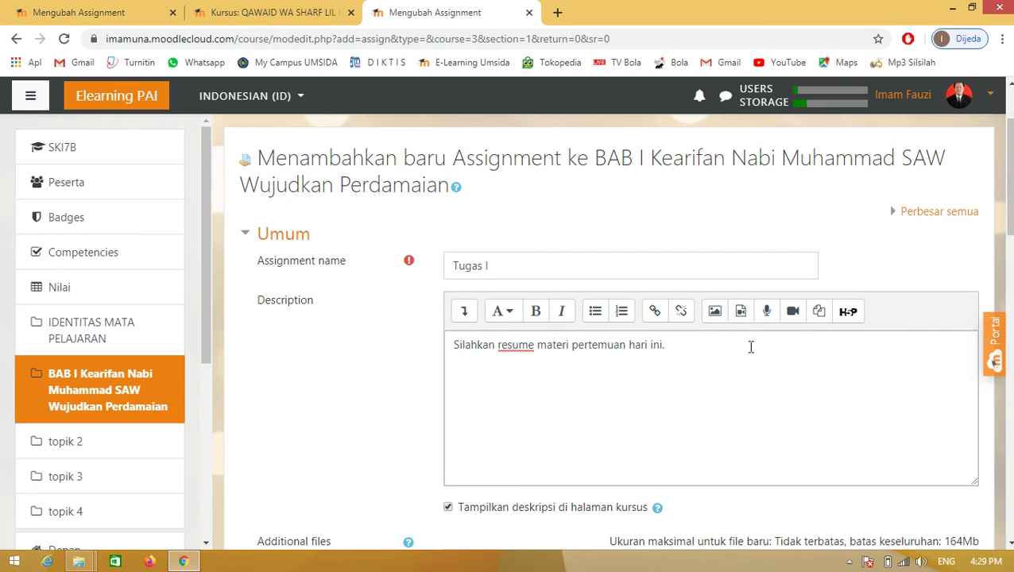
{"action": "scroll", "coordinate": [686, 363], "scroll_direction": "down", "scroll_amount": 1}
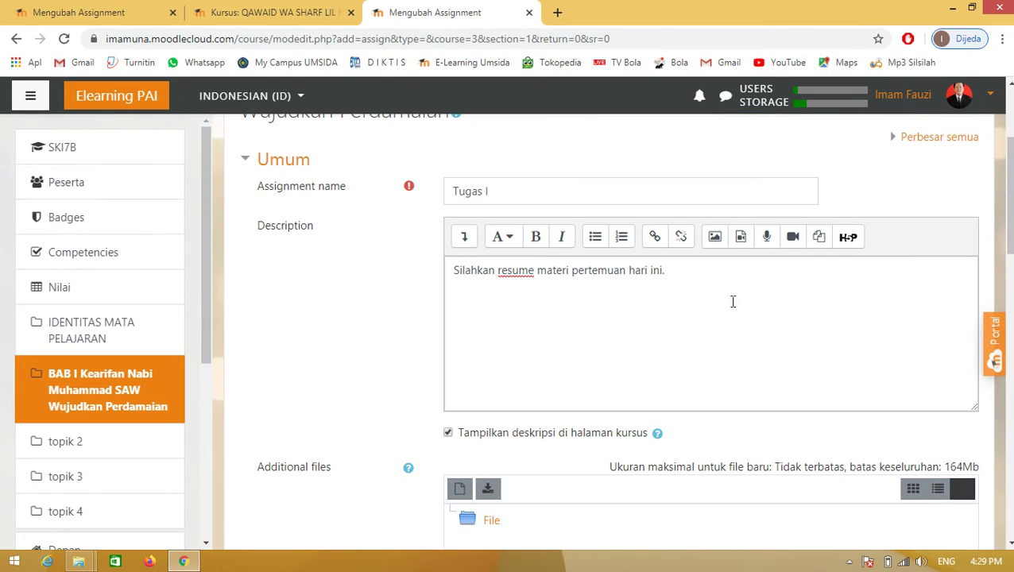
{"action": "scroll", "coordinate": [703, 277], "scroll_direction": "down", "scroll_amount": 1}
{"action": "scroll", "coordinate": [703, 277], "scroll_direction": "down", "scroll_amount": 8}
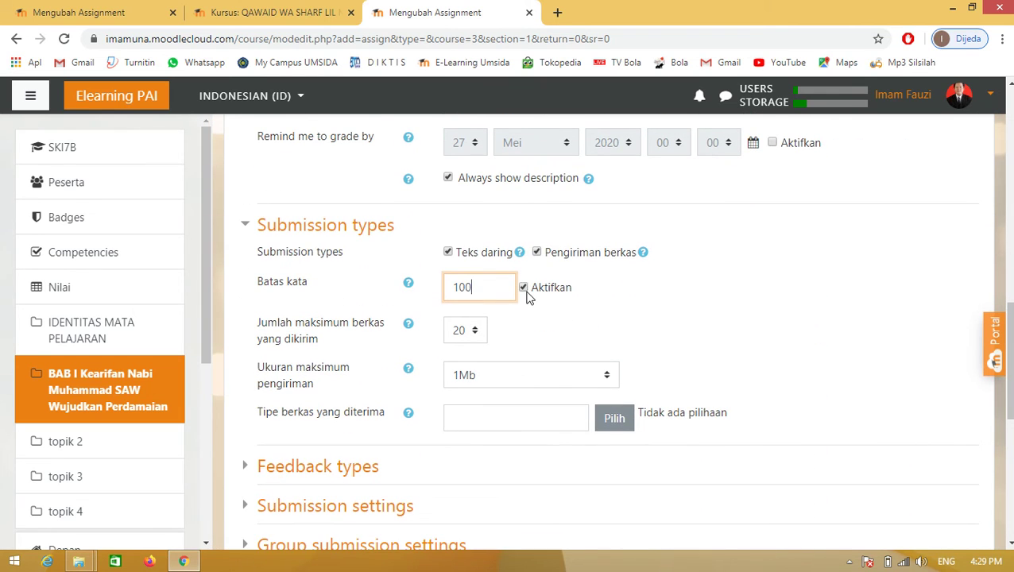
{"action": "left_click", "coordinate": [524, 288]}
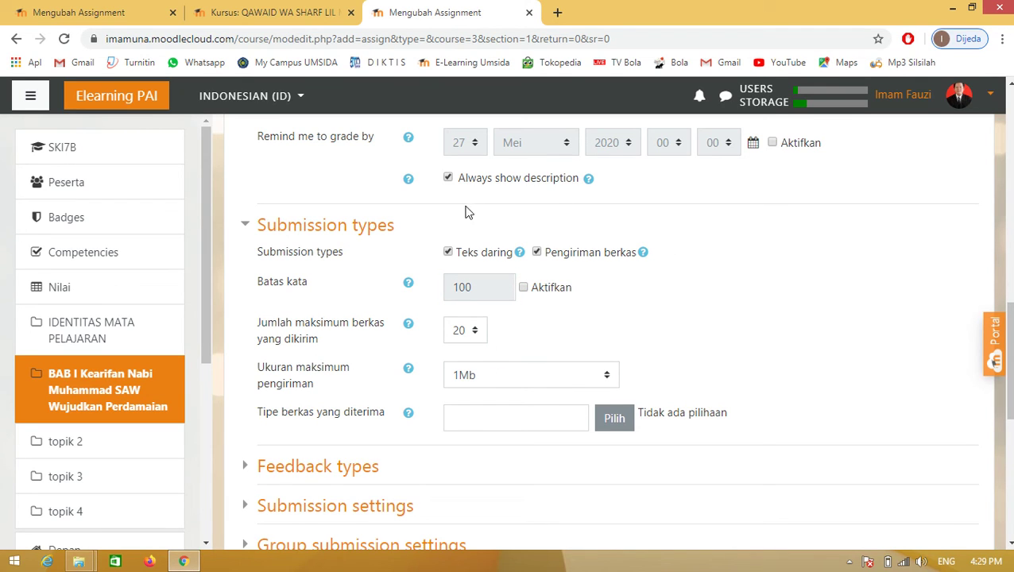
Set the maximum number of uploaded files to 3 and select 1Mb as the maximum submission size
{"action": "left_click", "coordinate": [478, 338]}
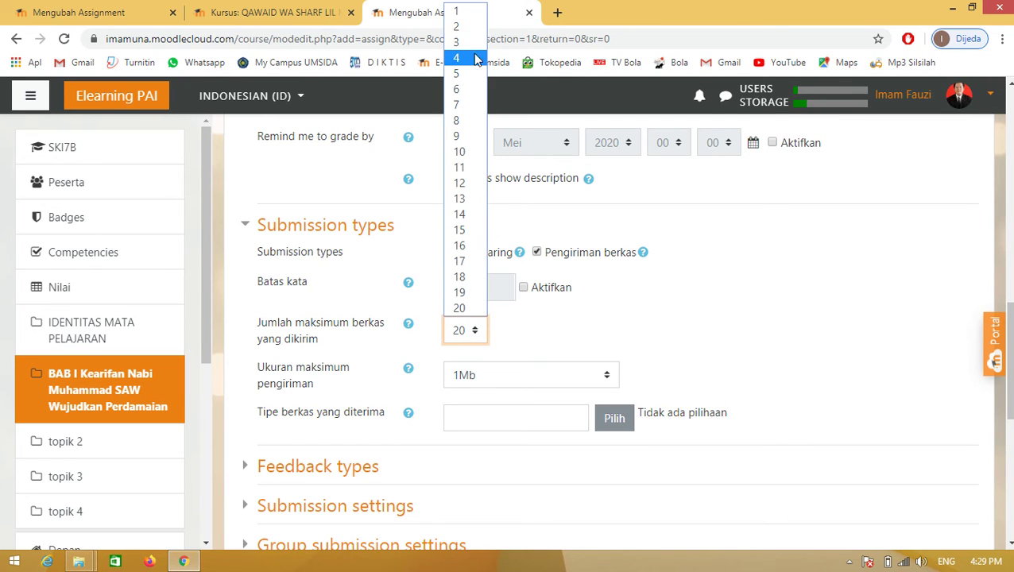
{"action": "left_click", "coordinate": [731, 205]}
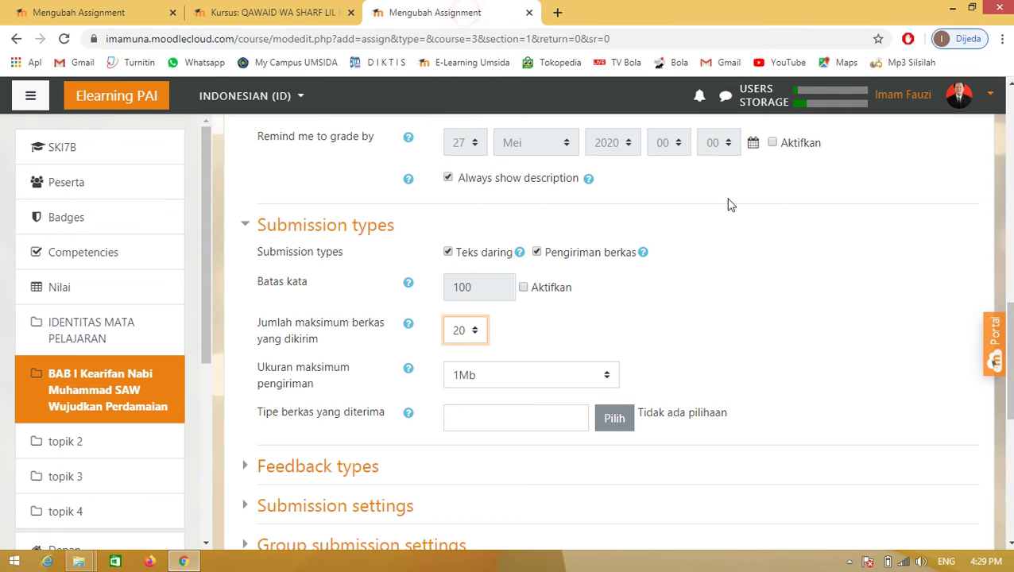
{"action": "key", "text": "1"}
{"action": "left_click", "coordinate": [476, 328]}
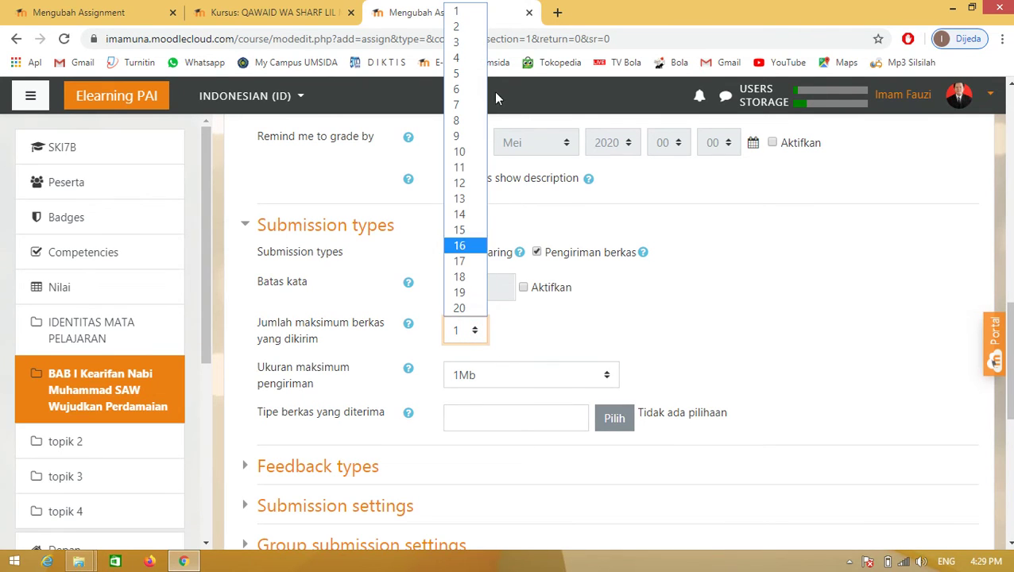
{"action": "left_click", "coordinate": [453, 49]}
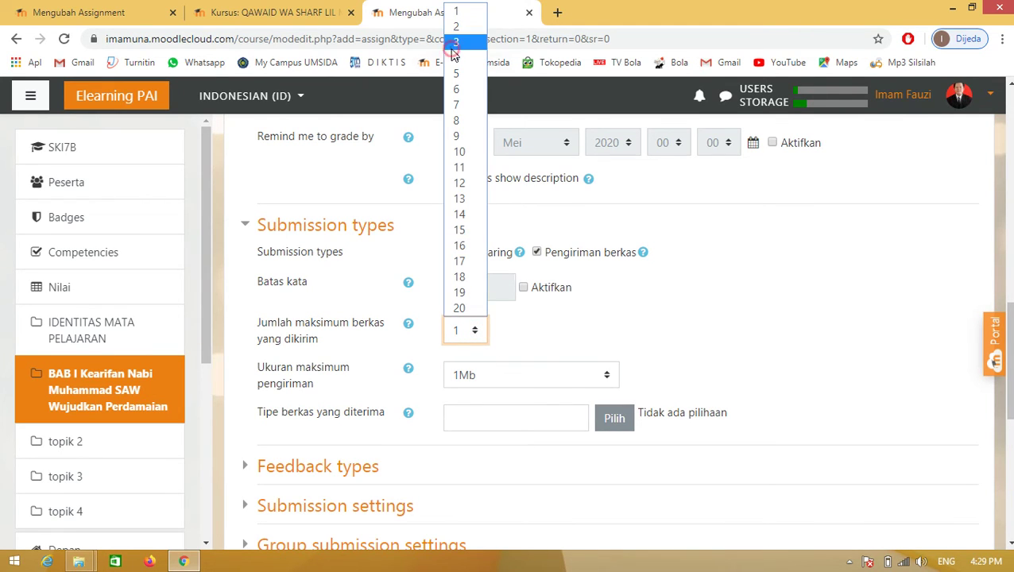
{"action": "left_click", "coordinate": [852, 308]}
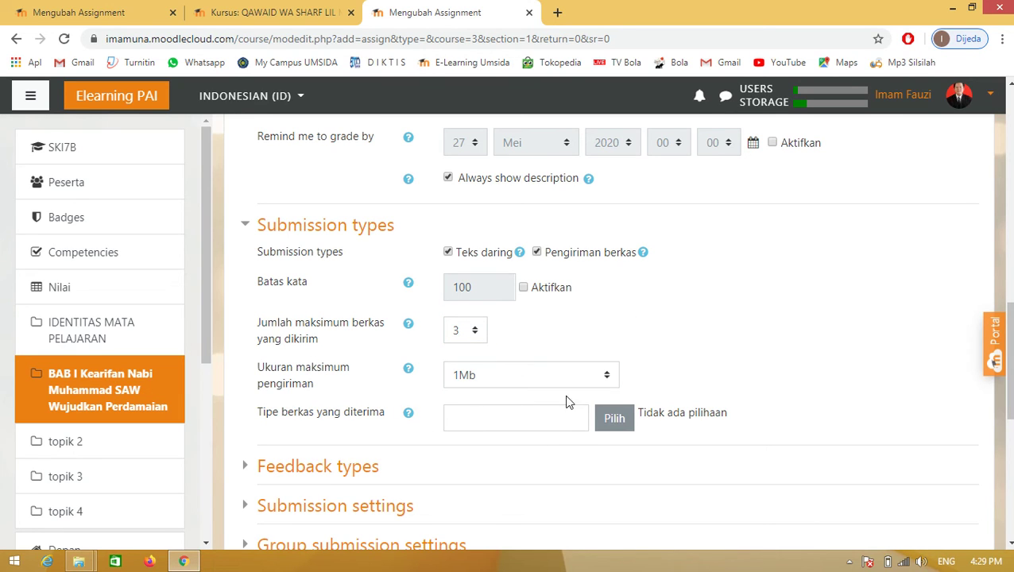
{"action": "left_click", "coordinate": [609, 376]}
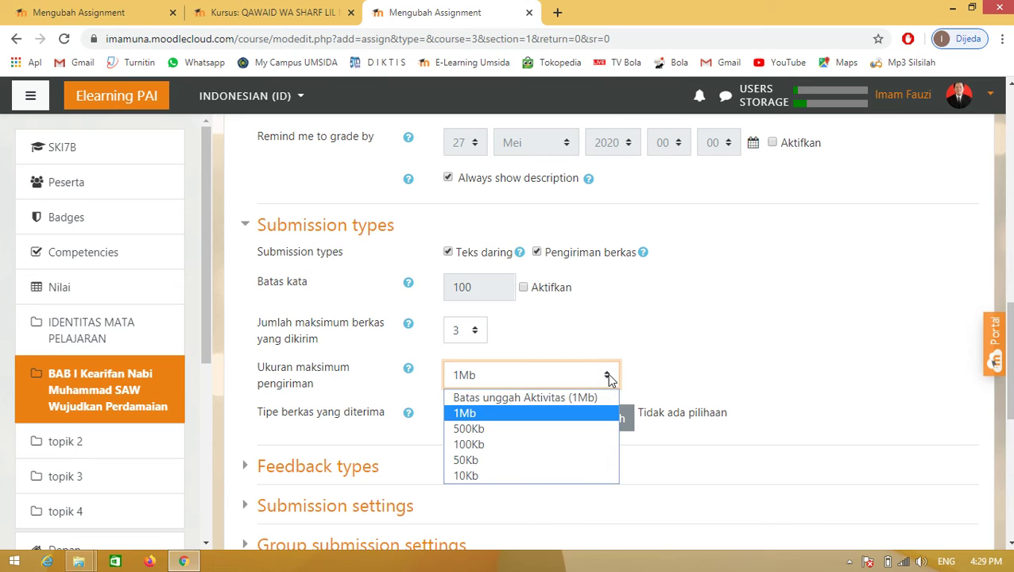
{"action": "left_click", "coordinate": [559, 415]}
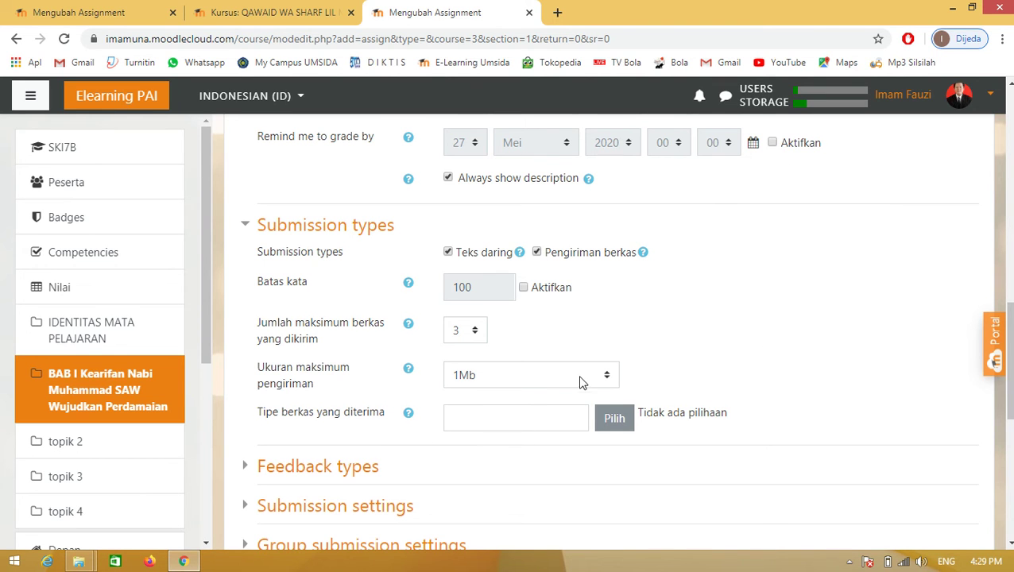
Review the assignment's additional files, availability and submission settings, and save the assignment, returning to the course
{"action": "scroll", "coordinate": [580, 382], "scroll_direction": "up", "scroll_amount": 7}
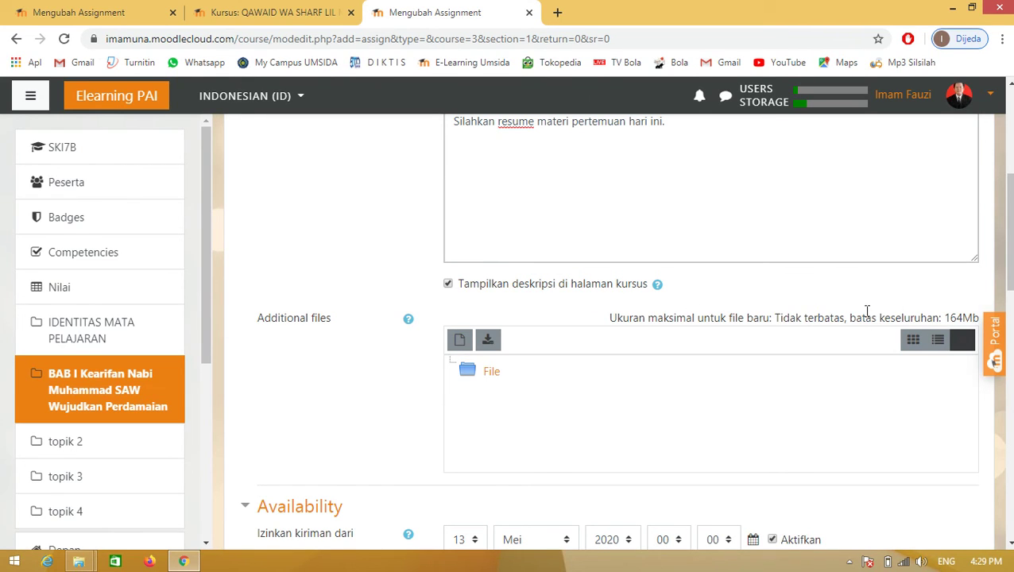
{"action": "scroll", "coordinate": [799, 318], "scroll_direction": "down", "scroll_amount": 1}
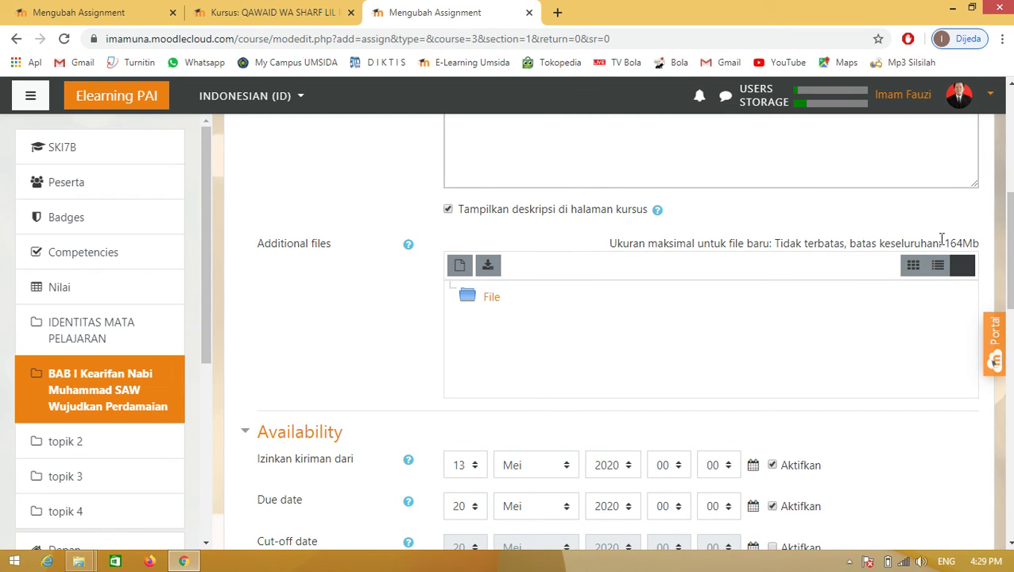
{"action": "scroll", "coordinate": [868, 290], "scroll_direction": "down", "scroll_amount": 5}
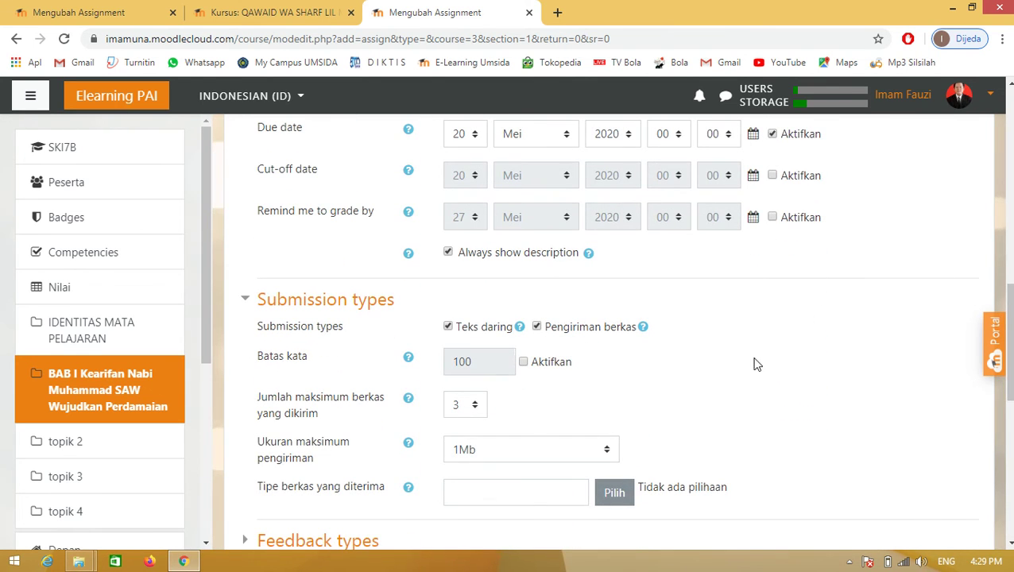
{"action": "scroll", "coordinate": [849, 265], "scroll_direction": "up", "scroll_amount": 5}
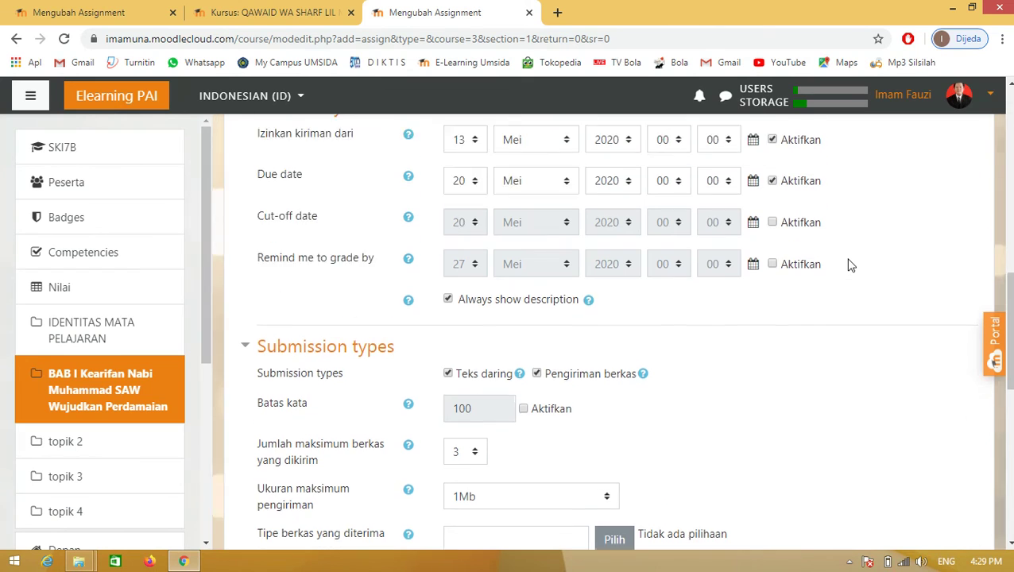
{"action": "scroll", "coordinate": [643, 336], "scroll_direction": "down", "scroll_amount": 7}
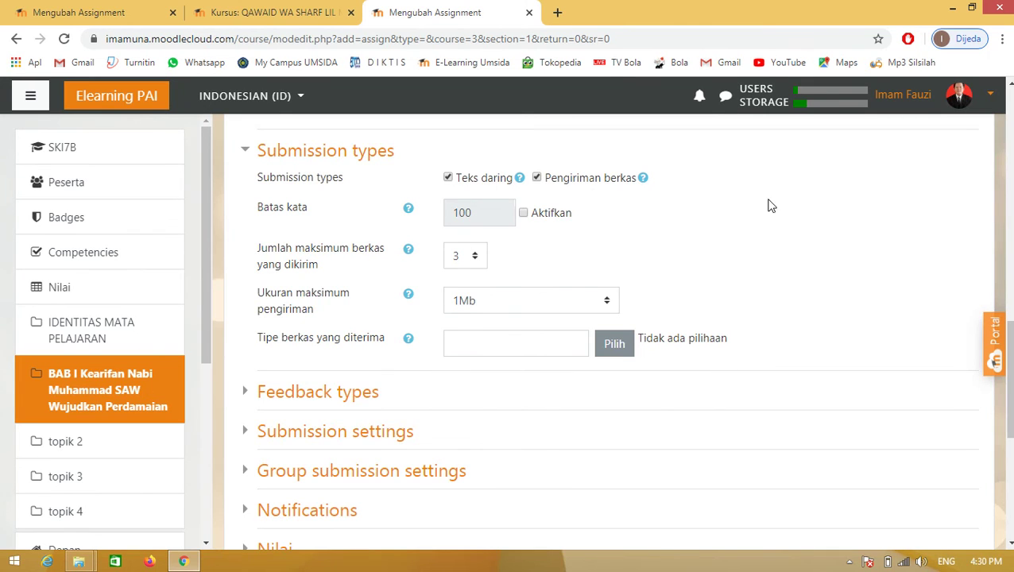
{"action": "scroll", "coordinate": [742, 264], "scroll_direction": "down", "scroll_amount": 4}
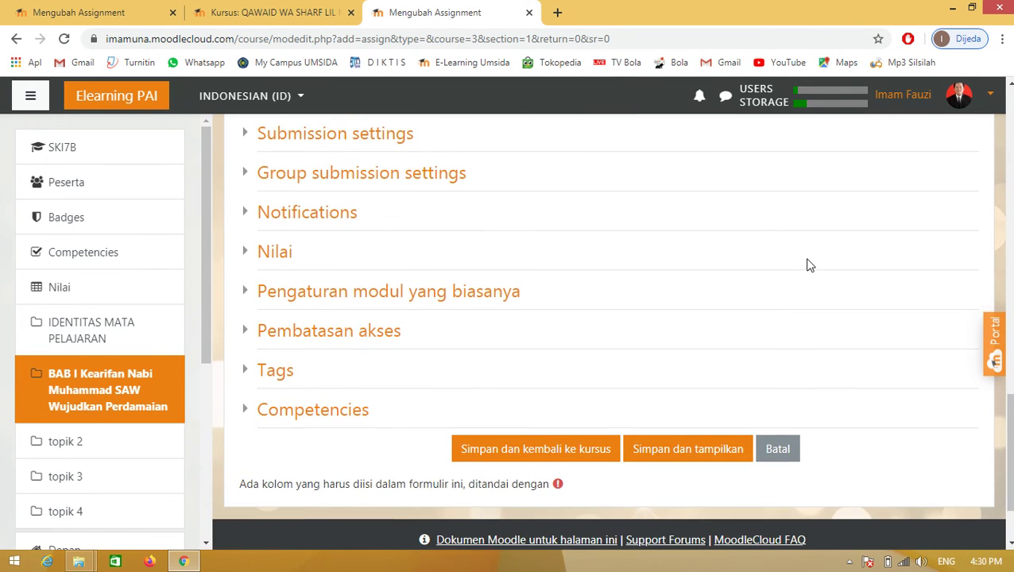
{"action": "left_click", "coordinate": [567, 452]}
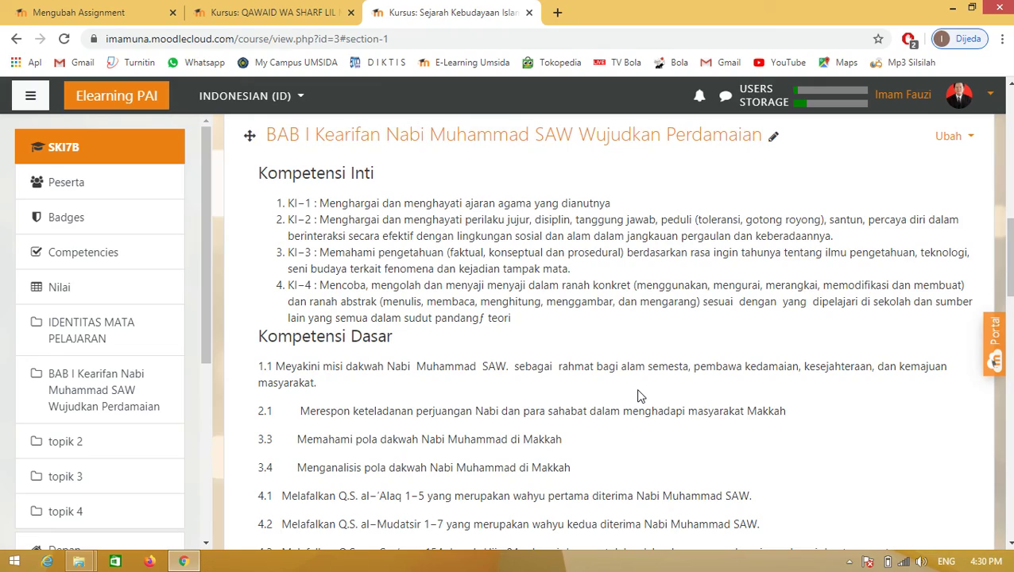
Open the "Tugas I" assignment from the BAB I section and examine its description and grading summary
{"action": "scroll", "coordinate": [641, 396], "scroll_direction": "down", "scroll_amount": 12}
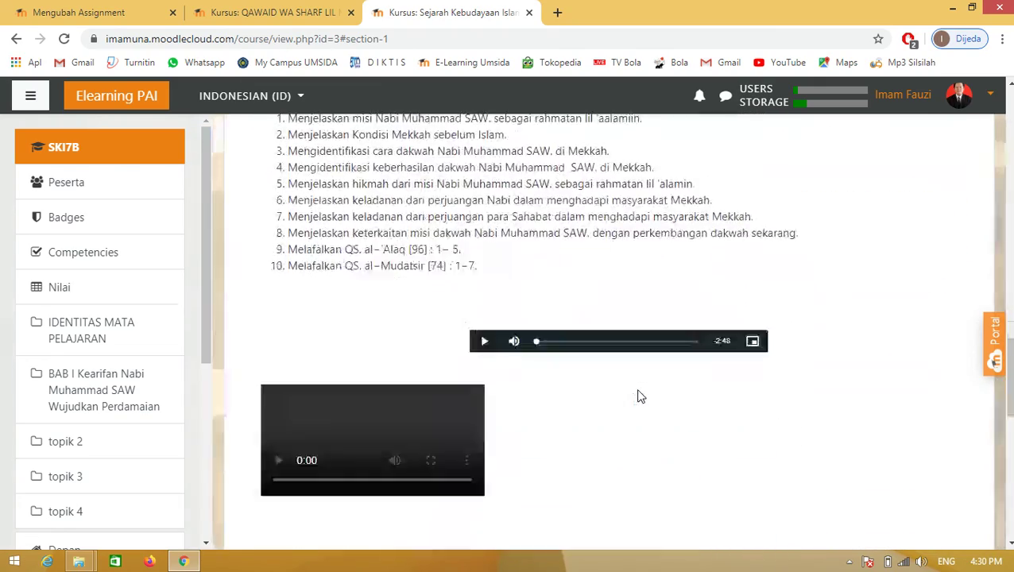
{"action": "scroll", "coordinate": [641, 396], "scroll_direction": "down", "scroll_amount": 2}
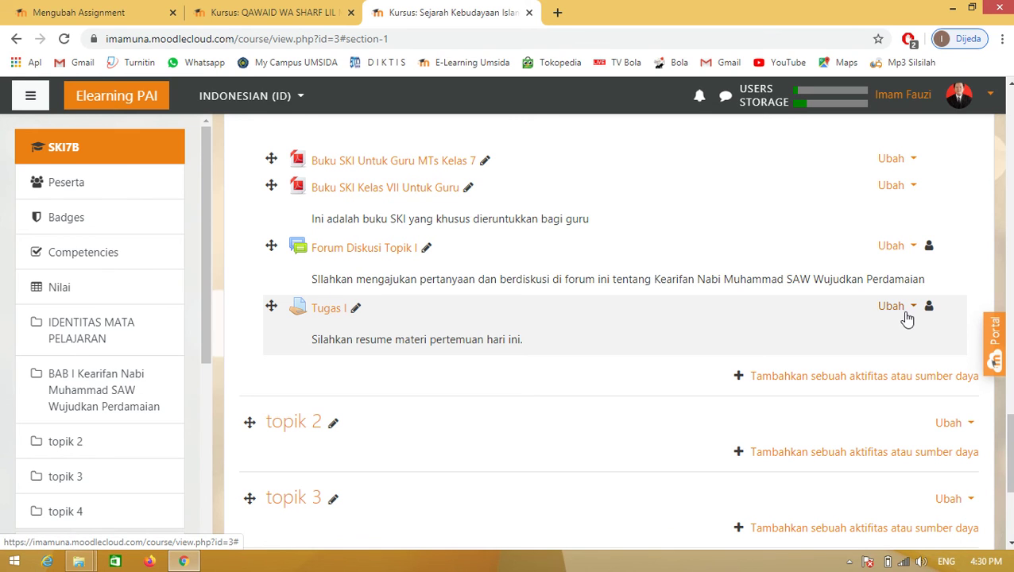
{"action": "left_click", "coordinate": [331, 309]}
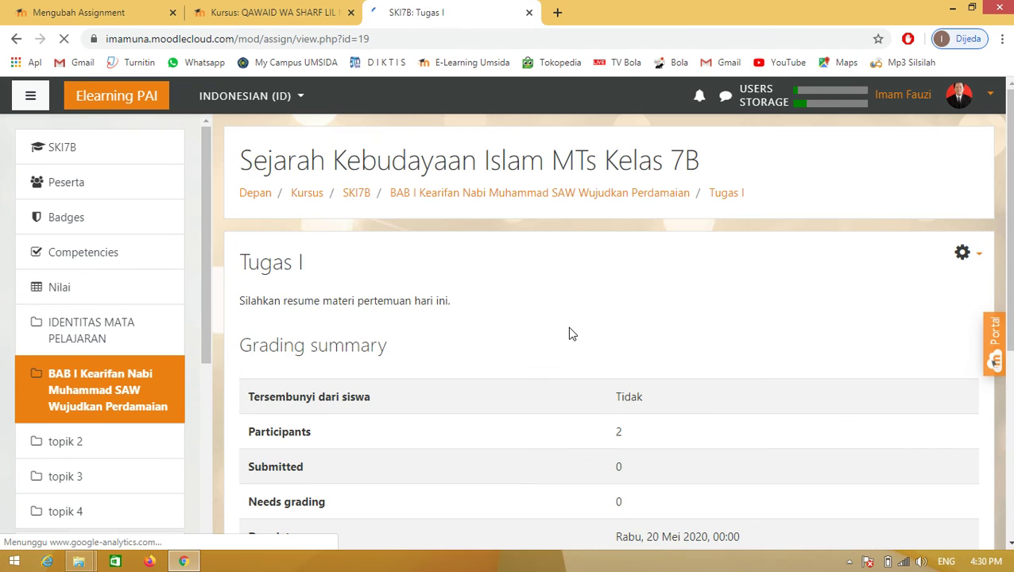
{"action": "scroll", "coordinate": [569, 334], "scroll_direction": "down", "scroll_amount": 4}
{"action": "scroll", "coordinate": [819, 267], "scroll_direction": "up", "scroll_amount": 3}
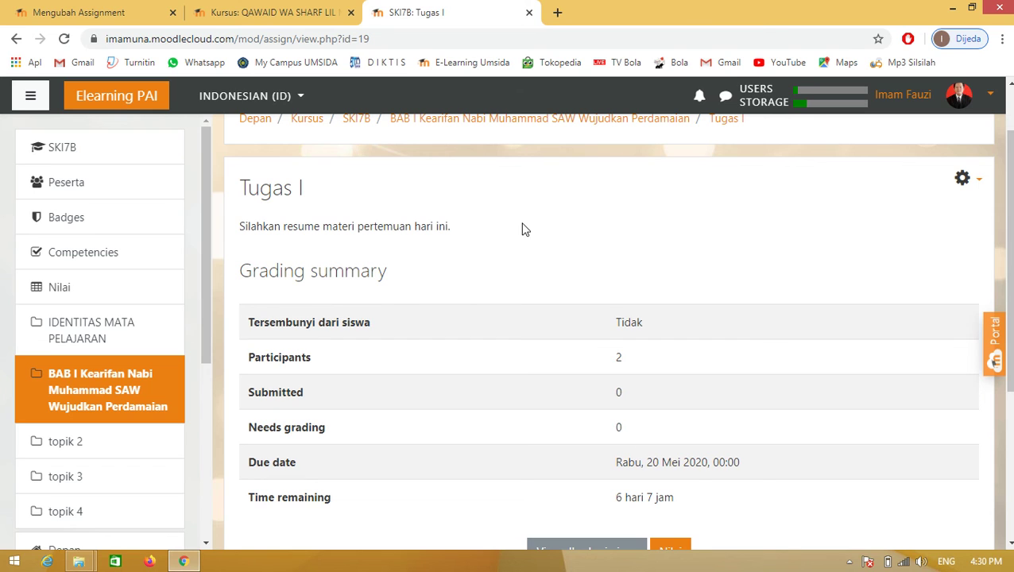
{"action": "scroll", "coordinate": [585, 386], "scroll_direction": "down", "scroll_amount": 2}
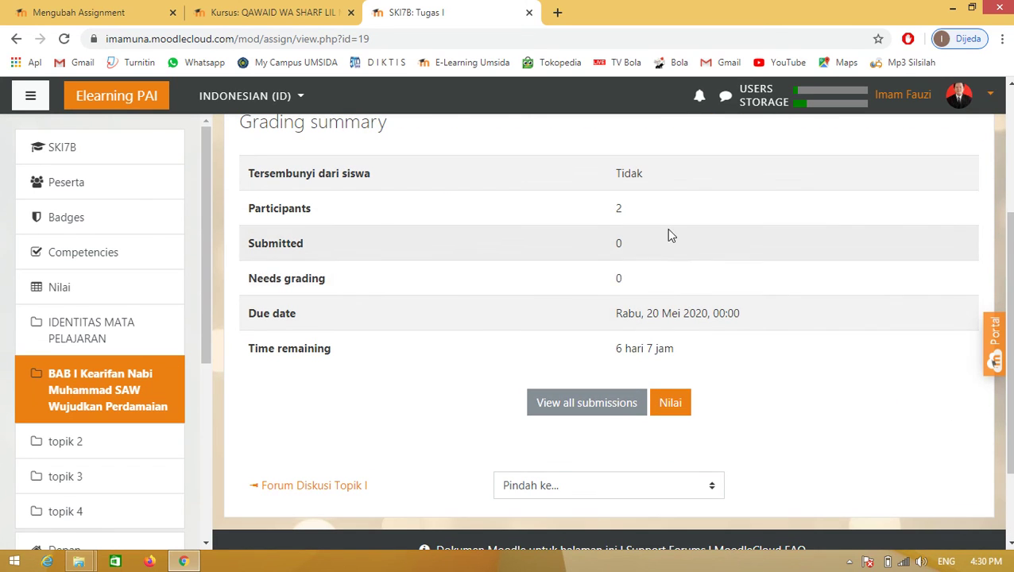
{"action": "scroll", "coordinate": [656, 266], "scroll_direction": "up", "scroll_amount": 1}
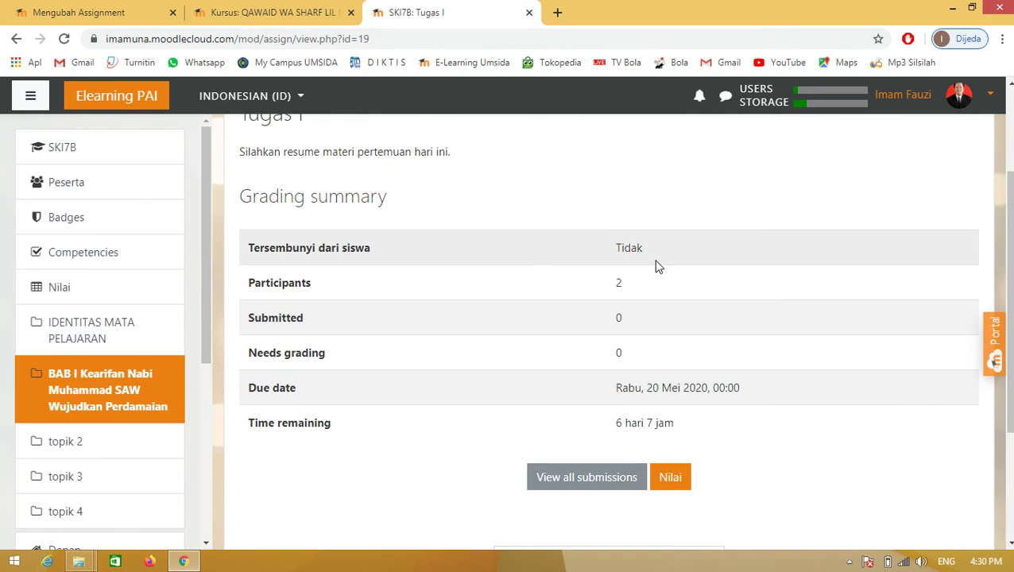